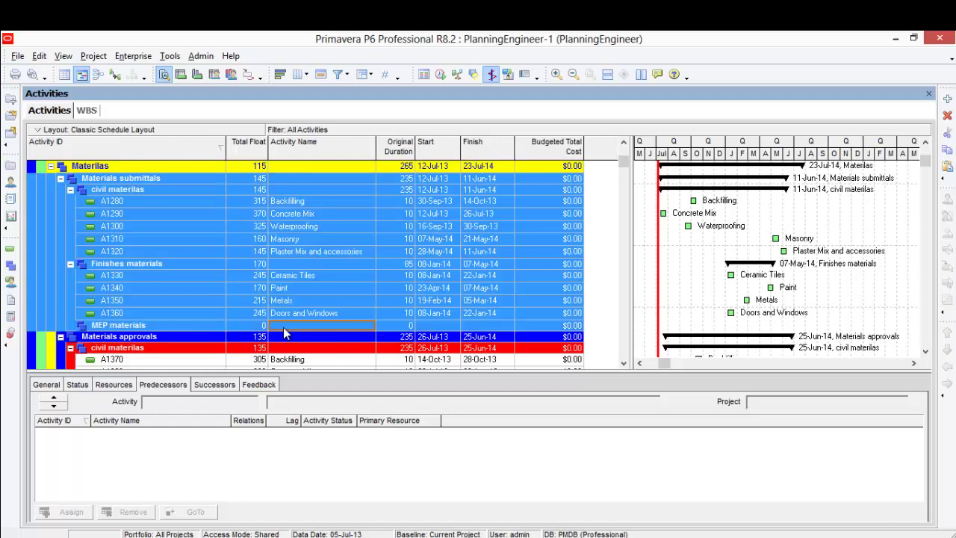
Step: Copy the Materials submittals rows from Primavera P6 and paste them at A1 on a new sheet in Excel's Procurement Tracking Chart workbook
right_click(283, 327)
left_click(317, 248)
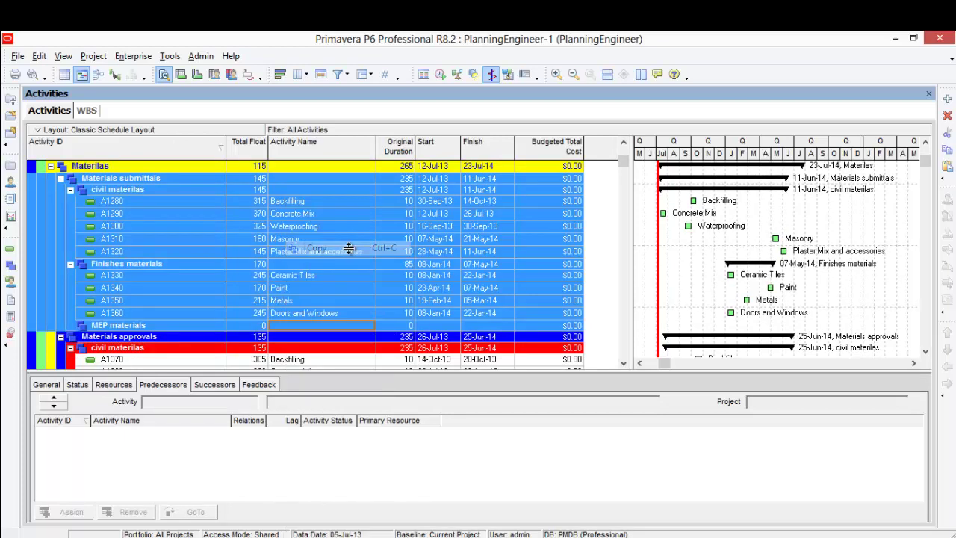
key("alt+Tab")
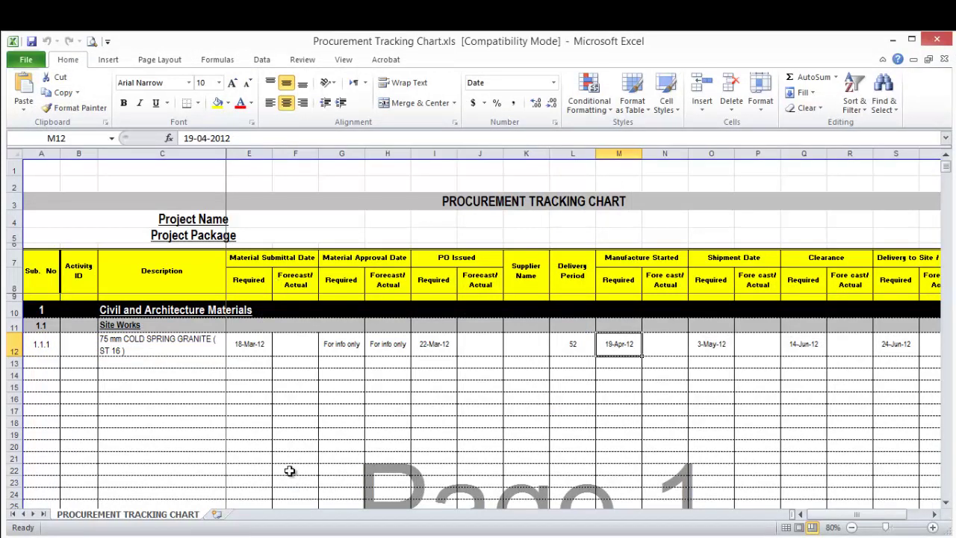
left_click(216, 520)
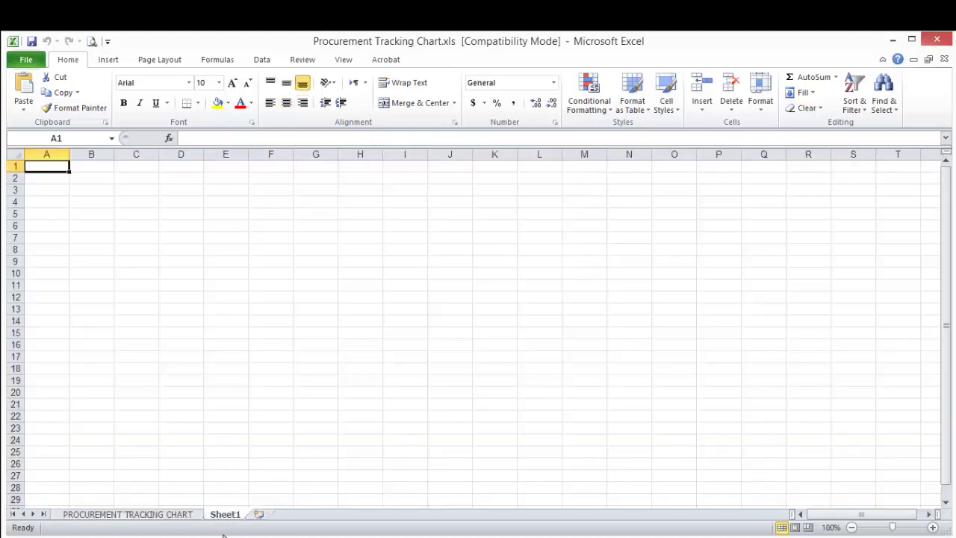
right_click(52, 169)
left_click(82, 219)
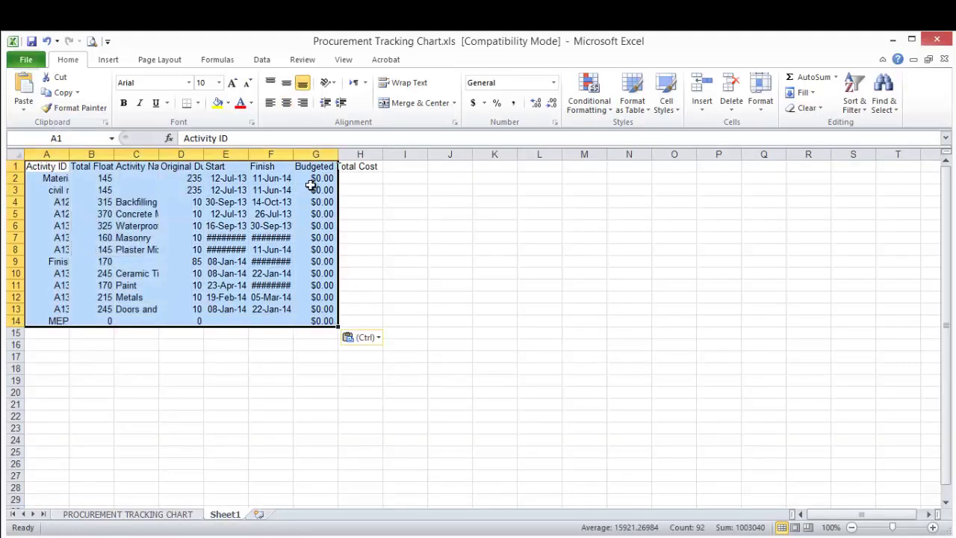
Step: Fit the widths of columns A to G on Sheet1 to their pasted contents
double_click(337, 154)
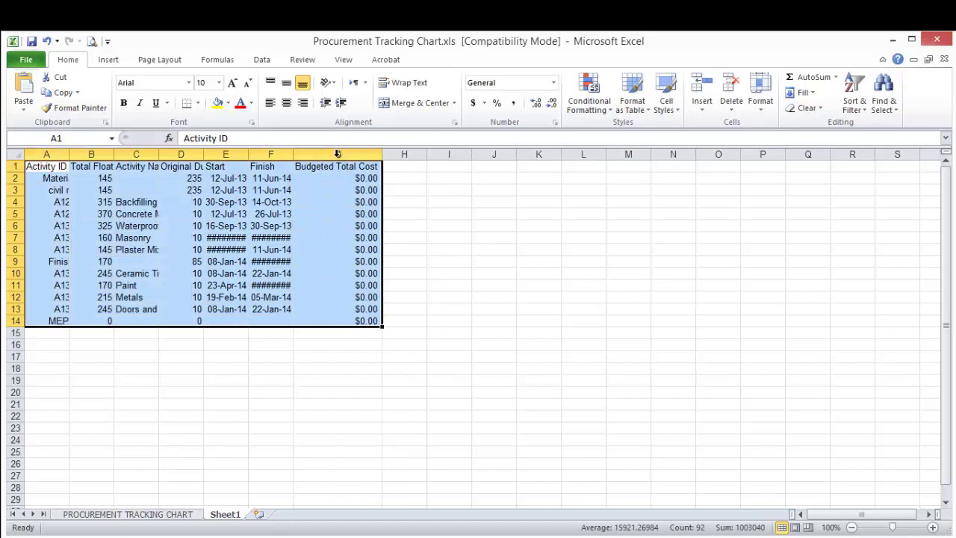
double_click(293, 155)
double_click(248, 154)
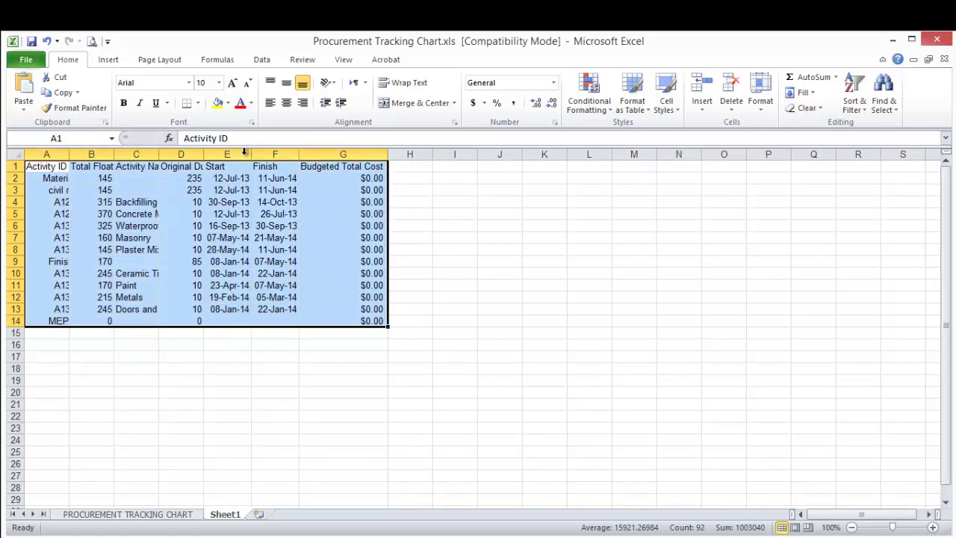
left_click_drag(45, 153, 393, 154)
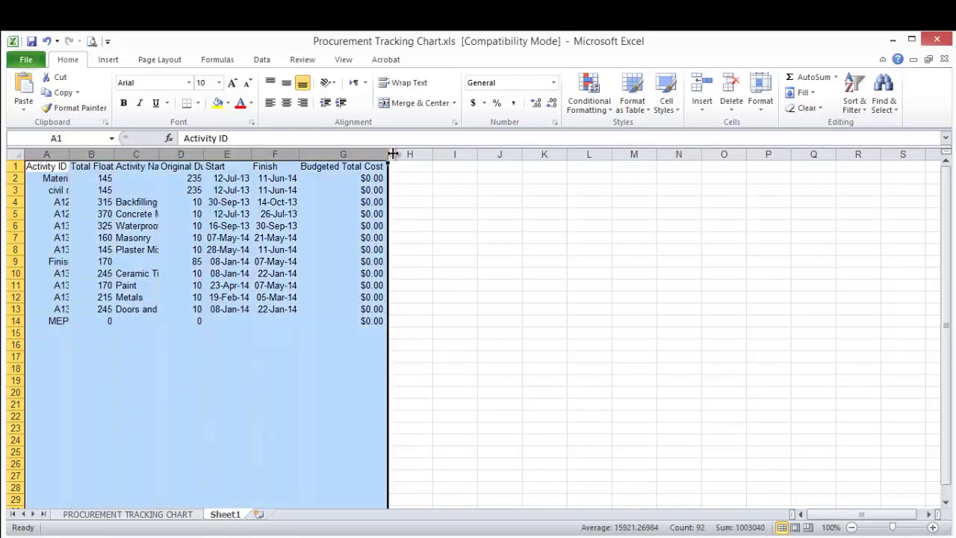
double_click(389, 154)
left_click(258, 356)
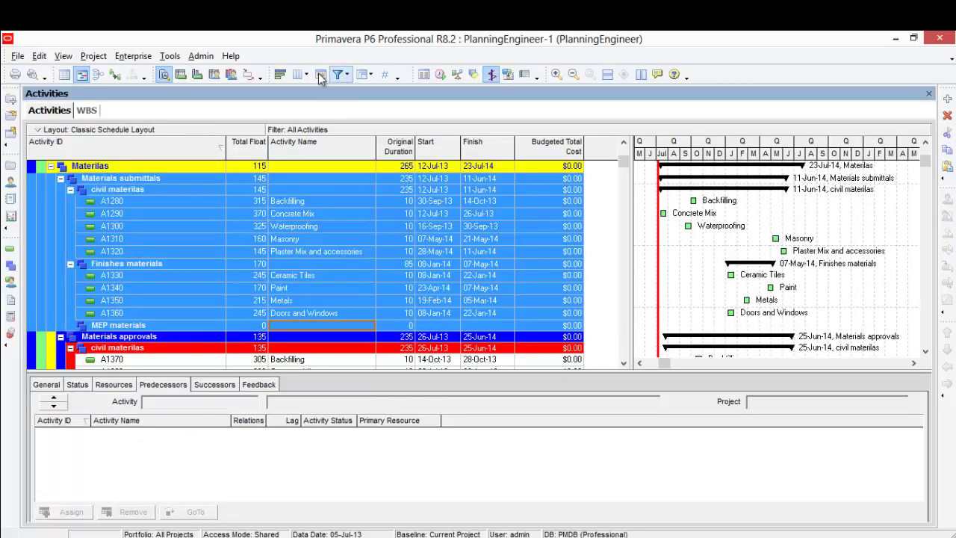
Step: In Primavera P6, remove the Total Float and Budgeted Total Cost columns from the activities table
left_click(293, 74)
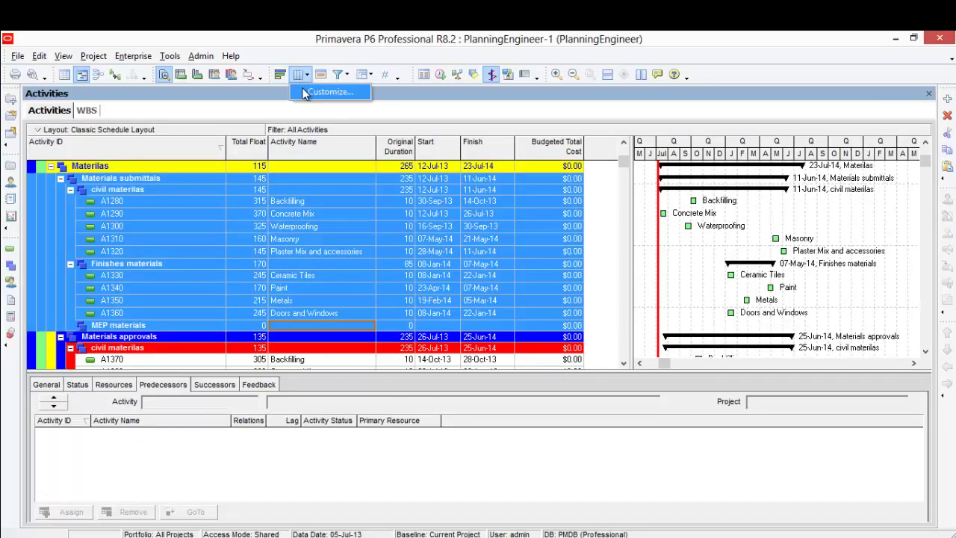
left_click(302, 88)
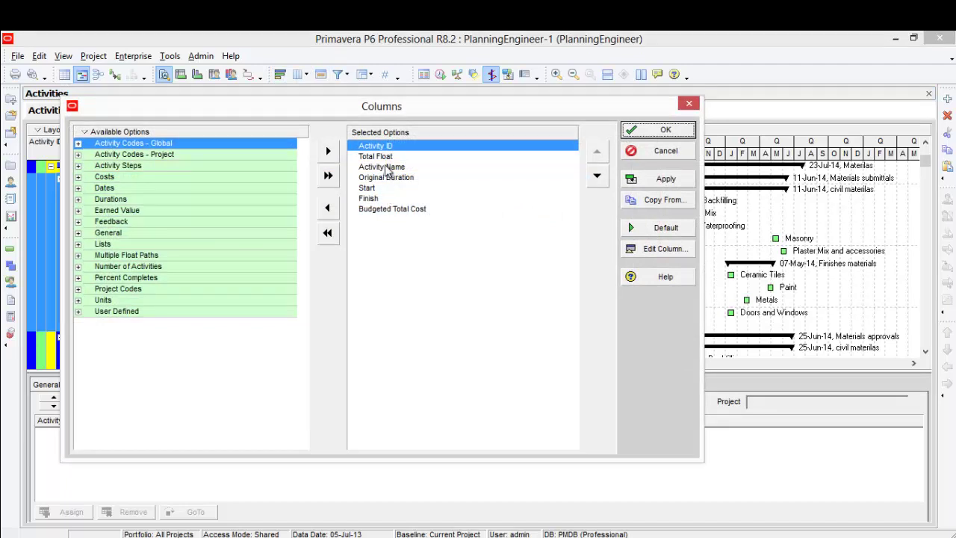
double_click(387, 156)
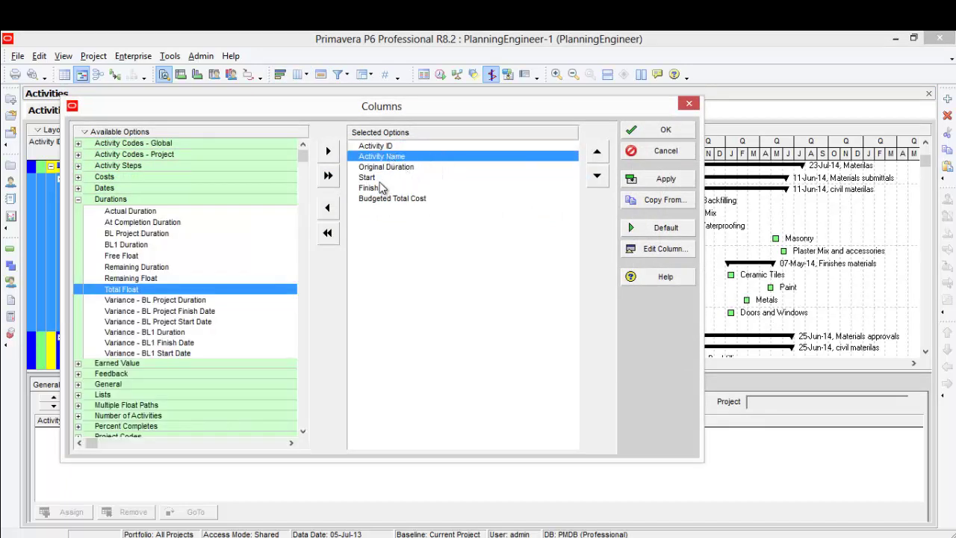
double_click(375, 199)
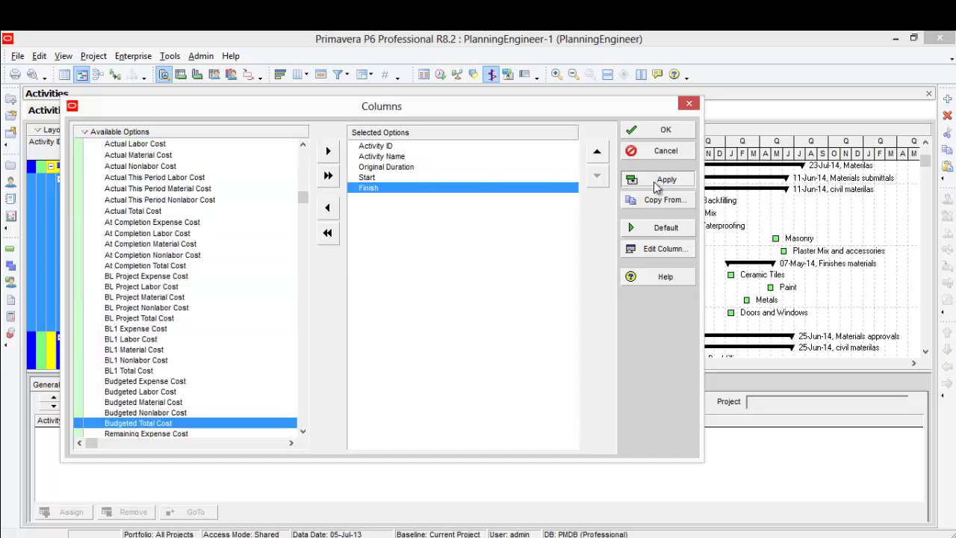
left_click(663, 130)
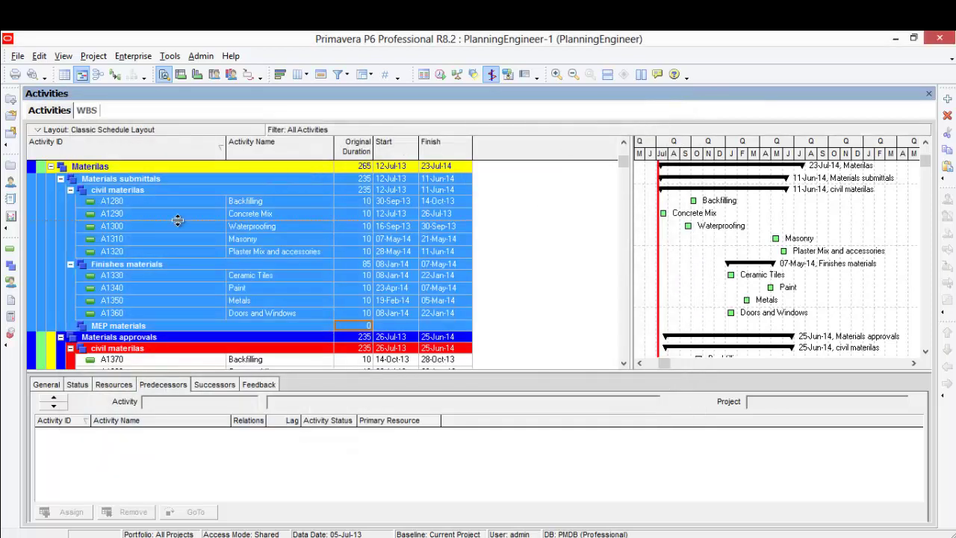
left_click(149, 180)
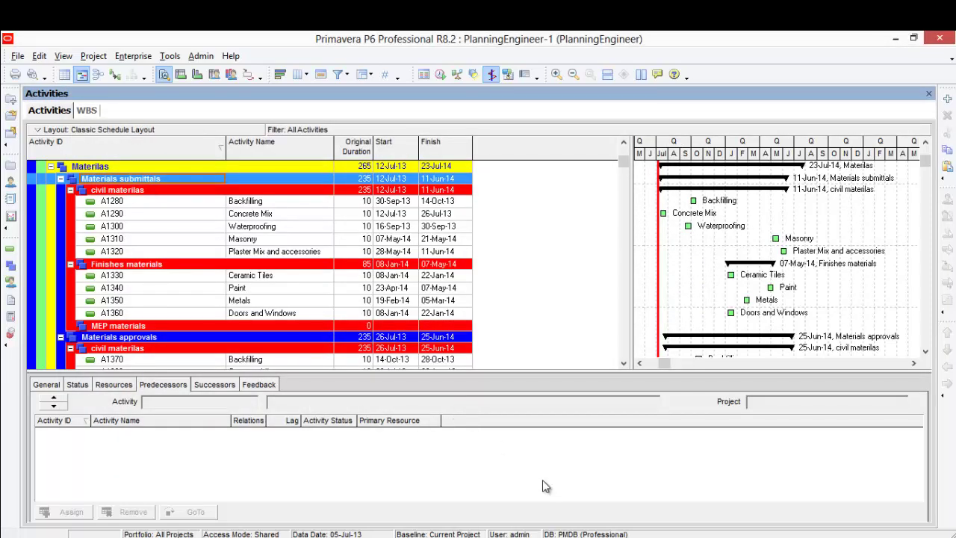
Step: Switch to Excel and clear the pasted schedule data from A1:H15 on Sheet1
key("alt+Tab")
left_click_drag(41, 167, 560, 329)
key("Delete")
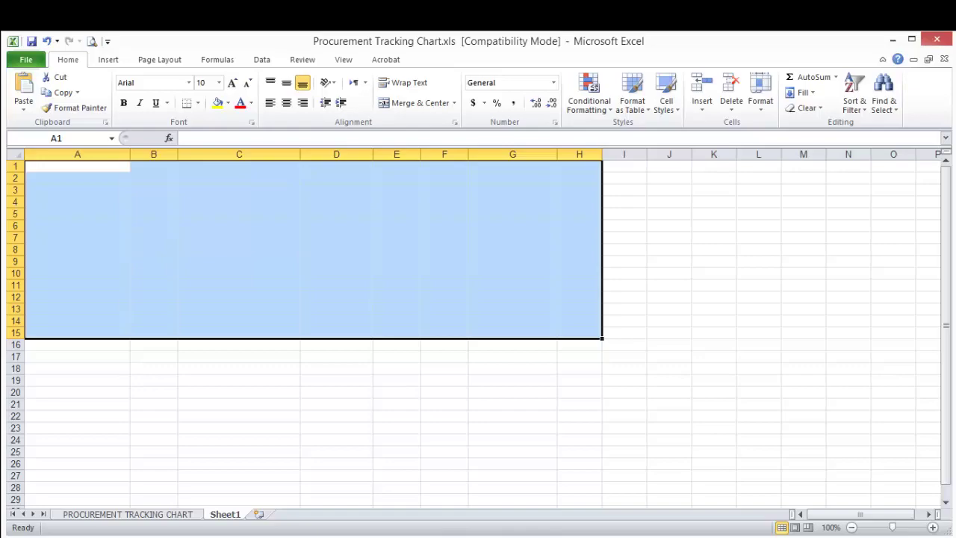
Step: Copy the Materials submittals rows through MEP materials from Primavera P6, paste them at A1 on Excel's Sheet1 and fit columns A to E
key("alt+Tab")
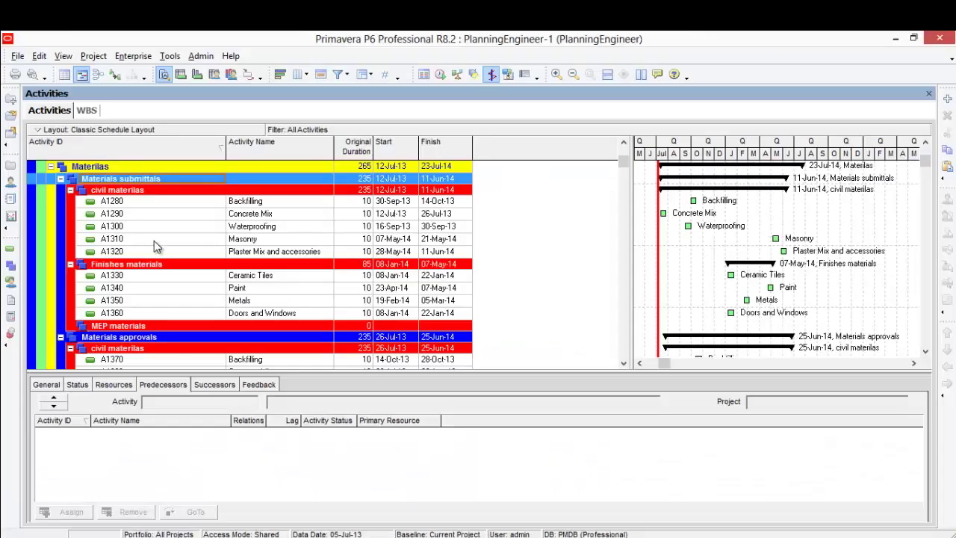
left_click(176, 331, "shift")
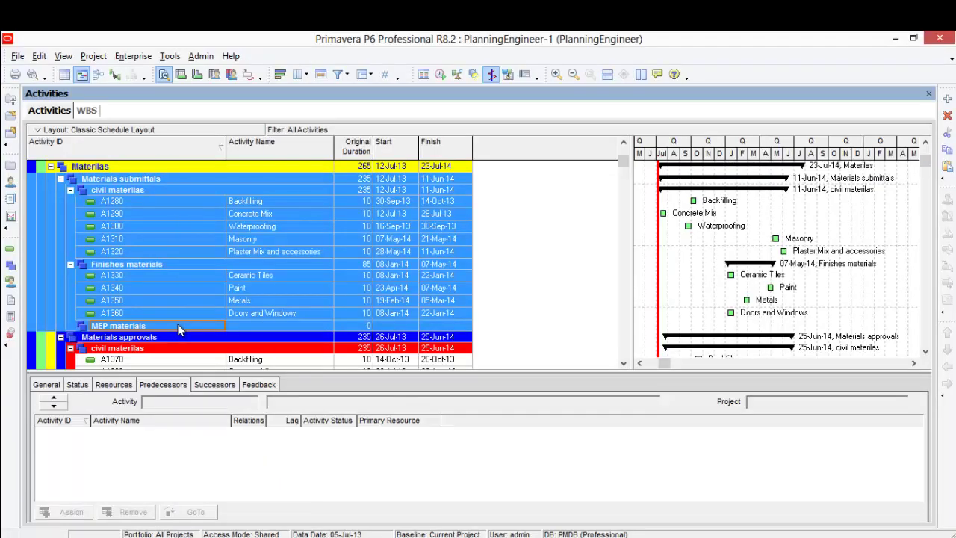
right_click(176, 330)
left_click(213, 248)
key("alt+Tab")
left_click(88, 165)
right_click(88, 168)
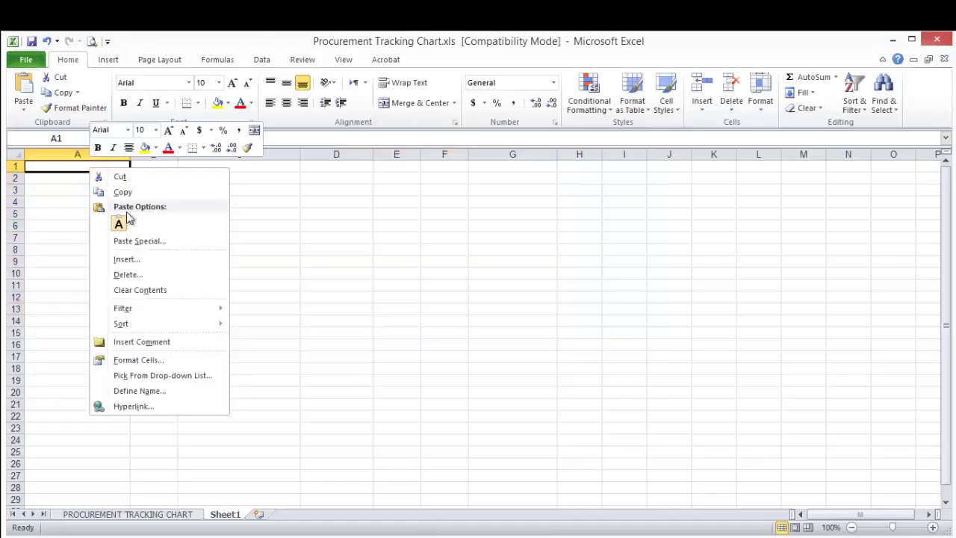
left_click(124, 221)
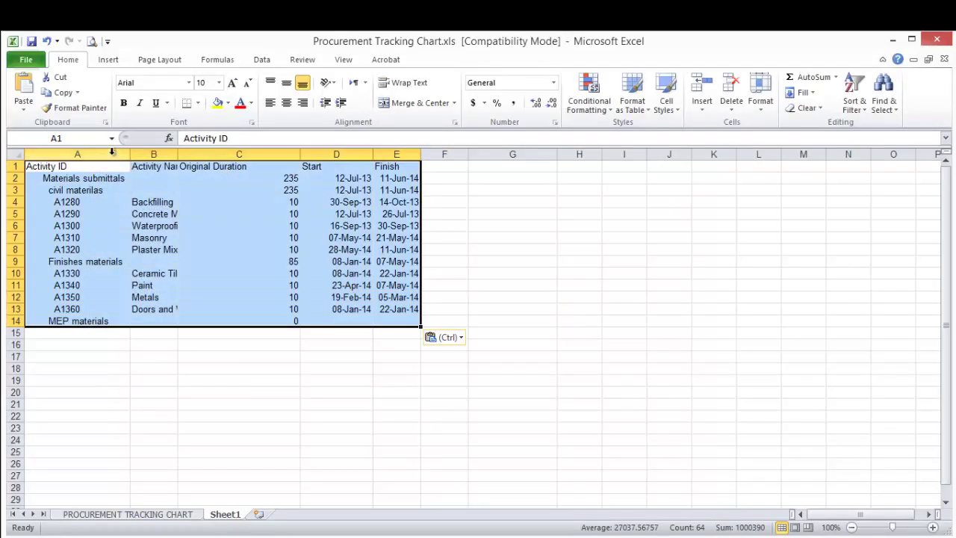
left_click_drag(112, 153, 381, 154)
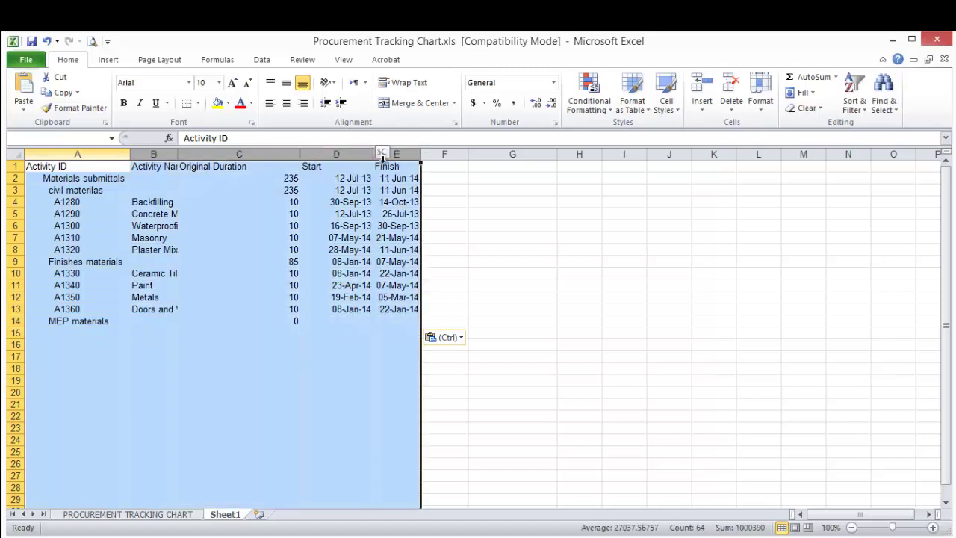
double_click(423, 153)
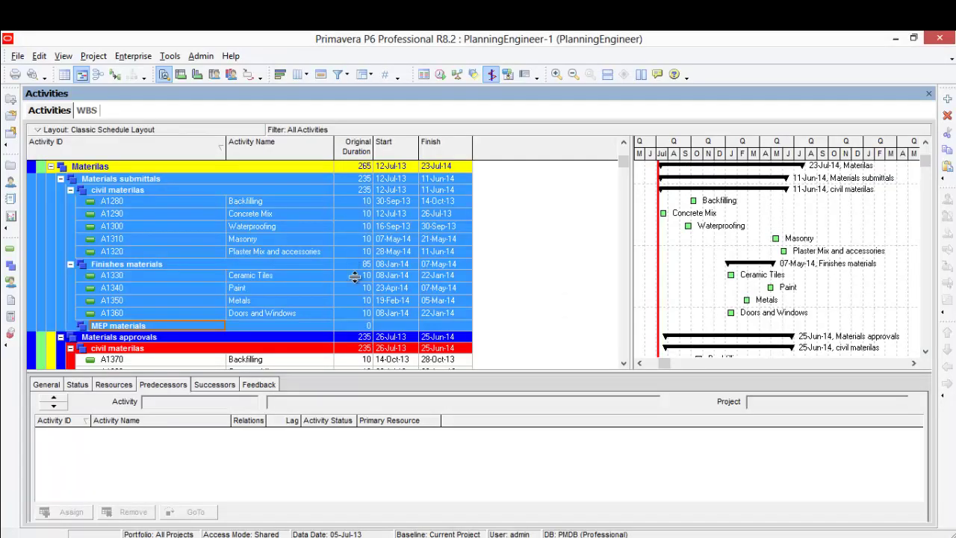
Step: Copy the civil, finishes and MEP rows under Materials approvals from Primavera P6 and paste them at F1 on Excel's Sheet1
scroll(138, 302, "down", 1)
left_click(138, 303)
scroll(163, 306, "down", 3)
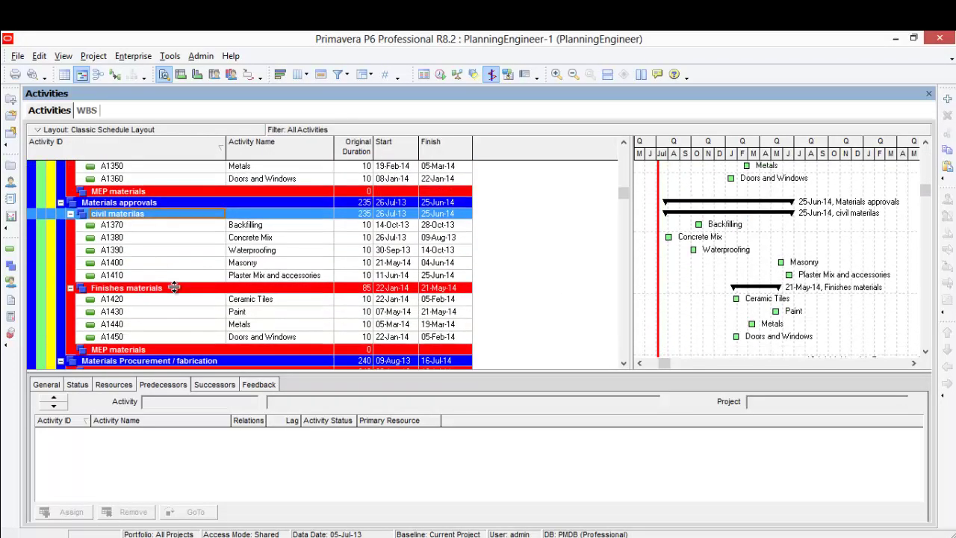
left_click(149, 324, "shift")
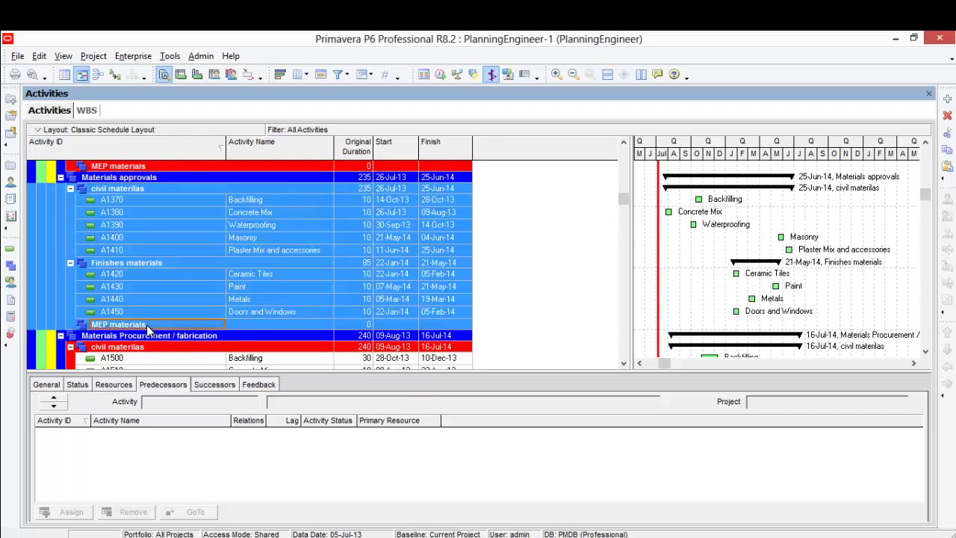
right_click(149, 324)
left_click(207, 250)
key("alt+Tab")
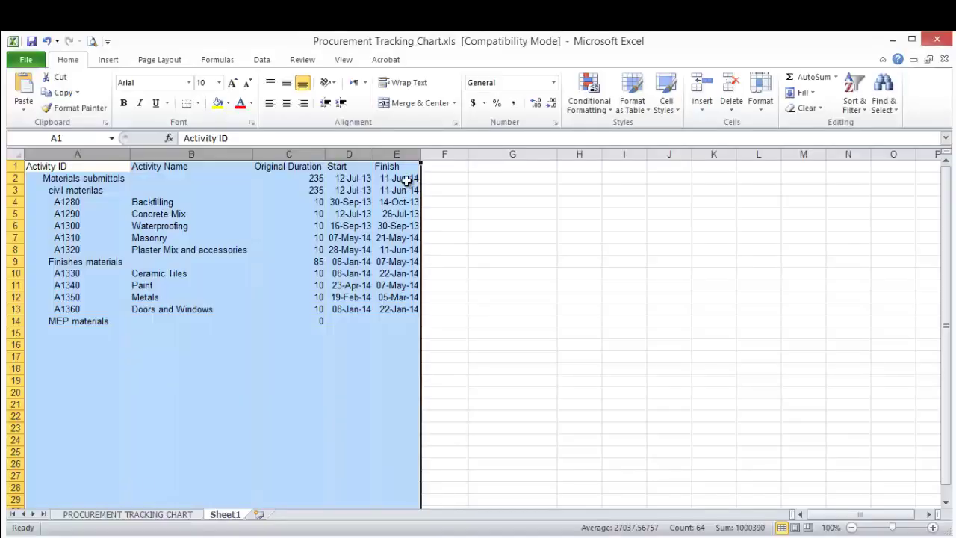
left_click(443, 166)
right_click(445, 168)
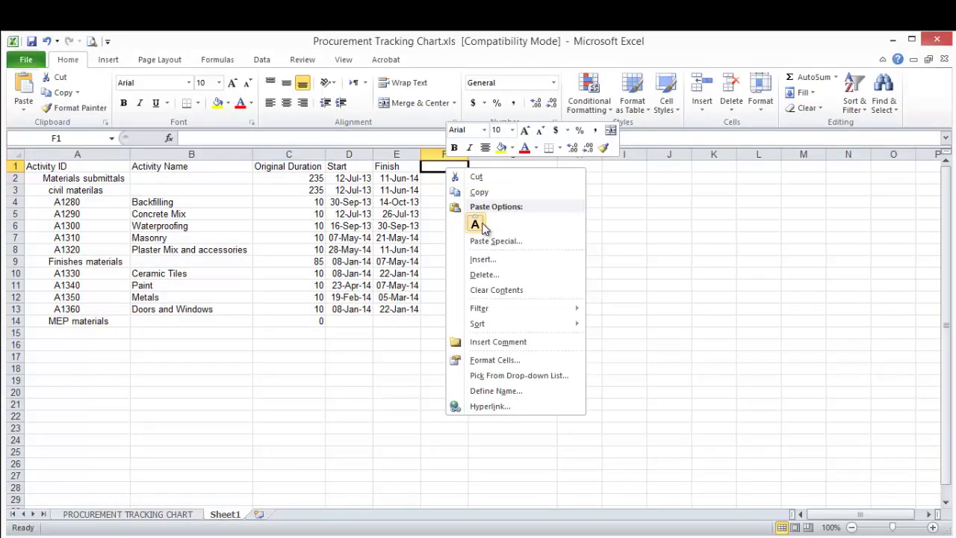
left_click(476, 223)
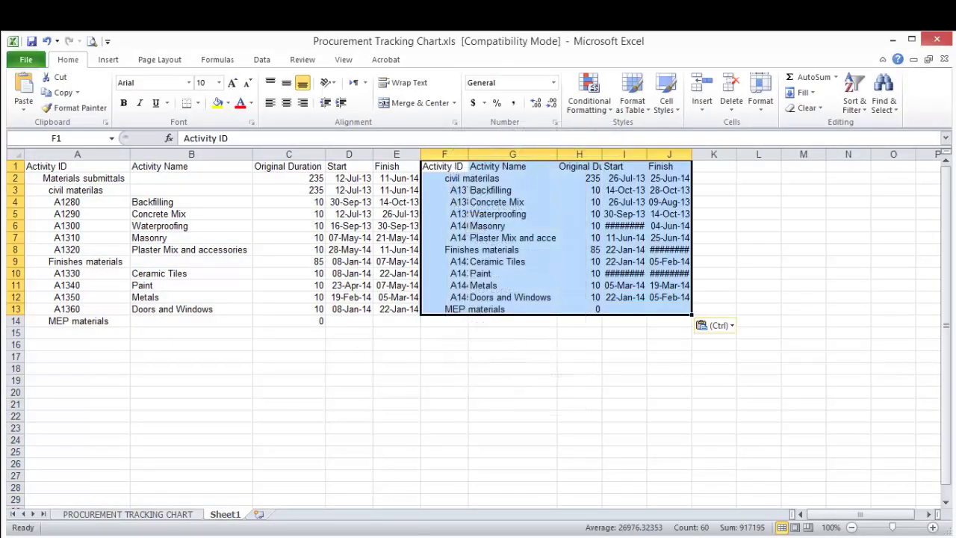
Step: Copy the civil, finishes and MEP rows under Materials Procurement / fabrication from Primavera P6 and paste them at K1 on Excel's Sheet1
key("alt+Tab")
scroll(316, 257, "down", 3)
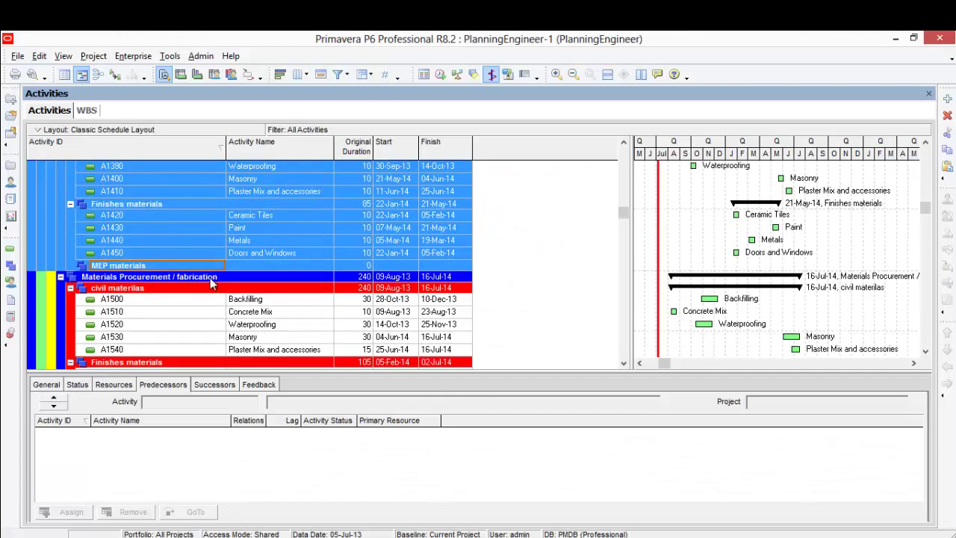
left_click(204, 287)
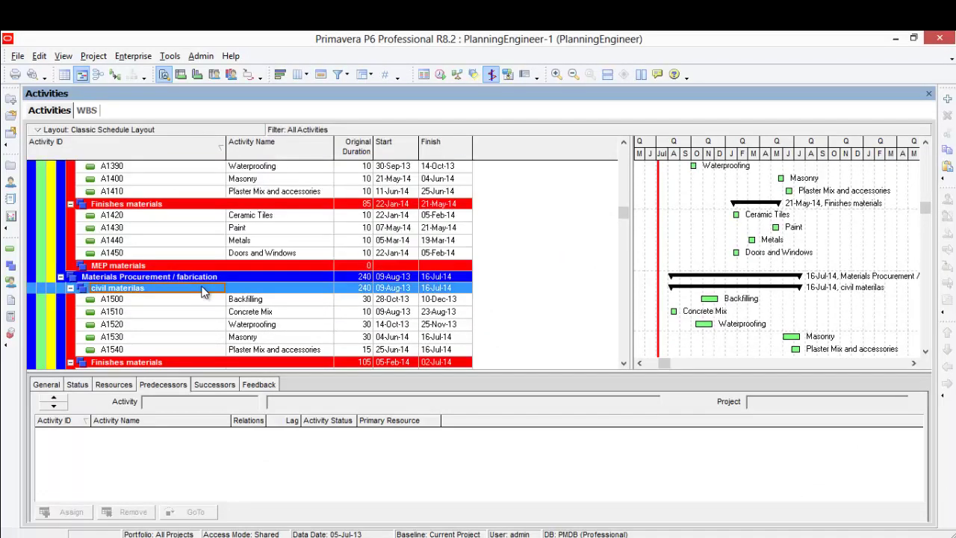
scroll(202, 291, "down", 3)
left_click(185, 312, "shift")
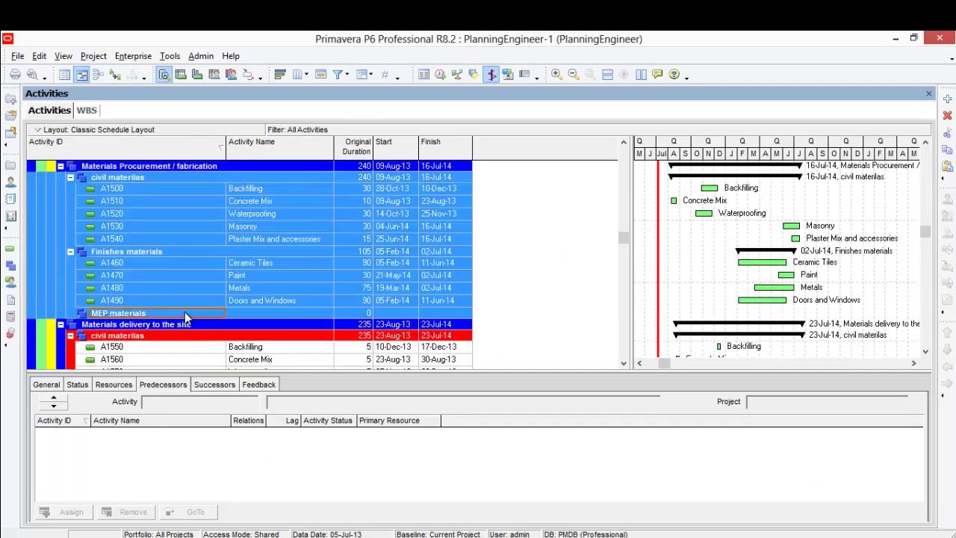
right_click(184, 311)
left_click(222, 256)
key("alt+Tab")
key("ctrl+v")
left_click(717, 169)
right_click(717, 169)
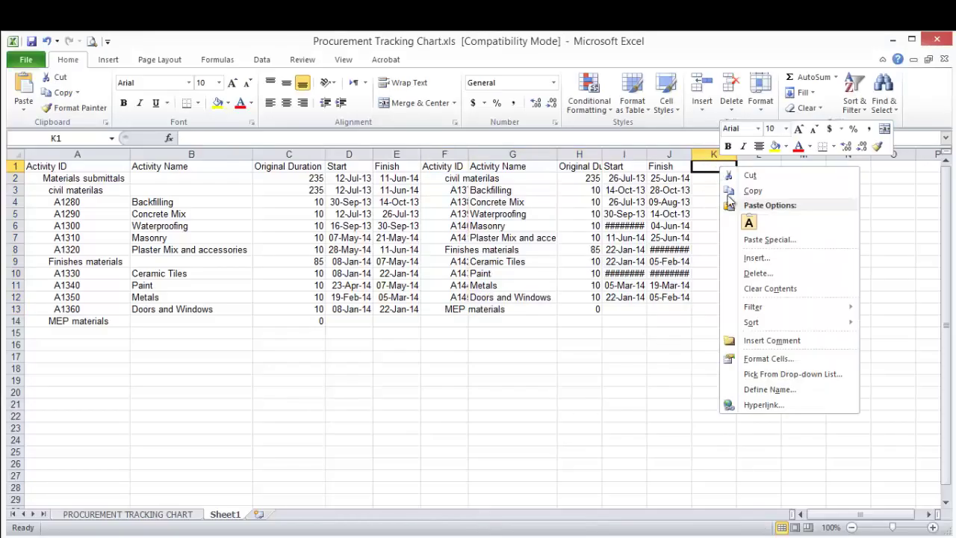
left_click(749, 220)
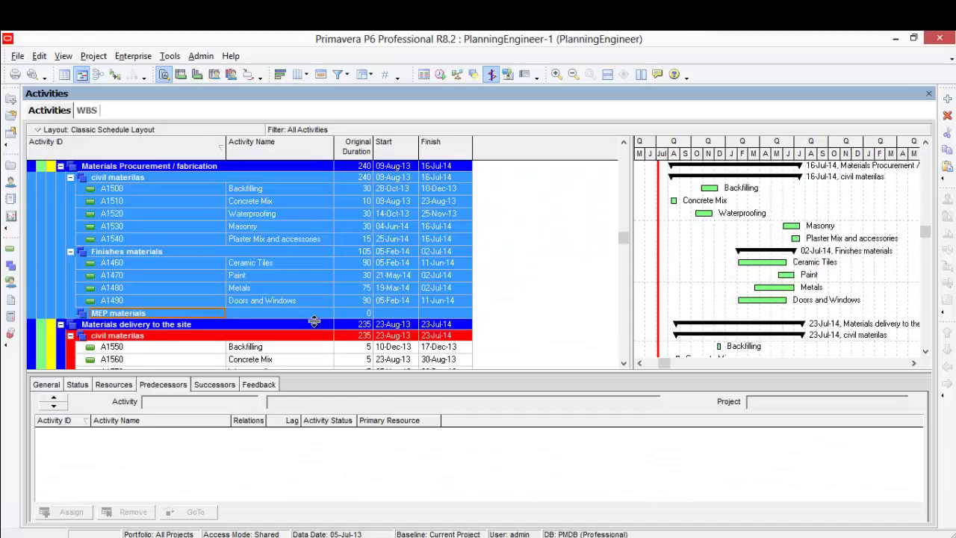
Step: Copy the civil, finishes and MEP rows under Materials delivery to the site from Primavera P6 and paste them at P1 on Excel's Sheet1
scroll(212, 260, "down", 5)
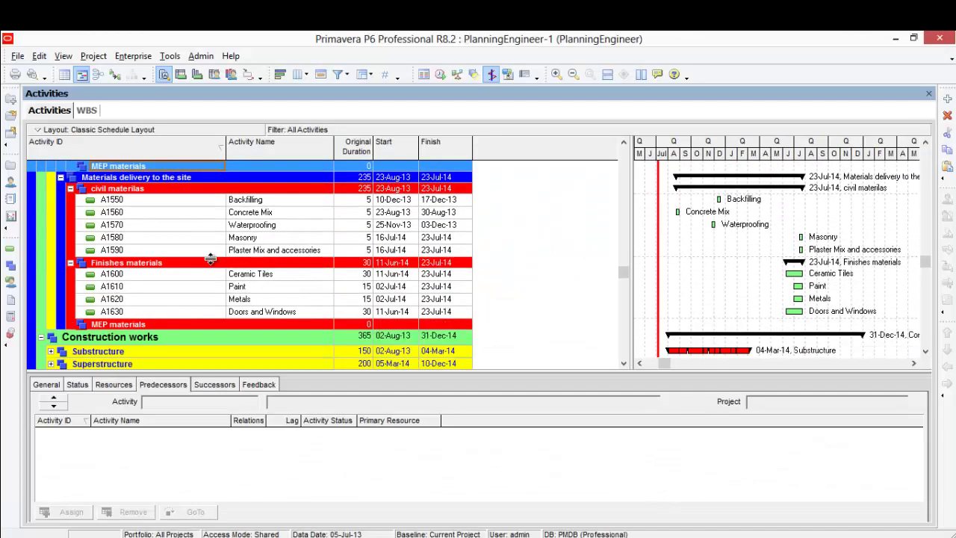
left_click(143, 180)
left_click(140, 192)
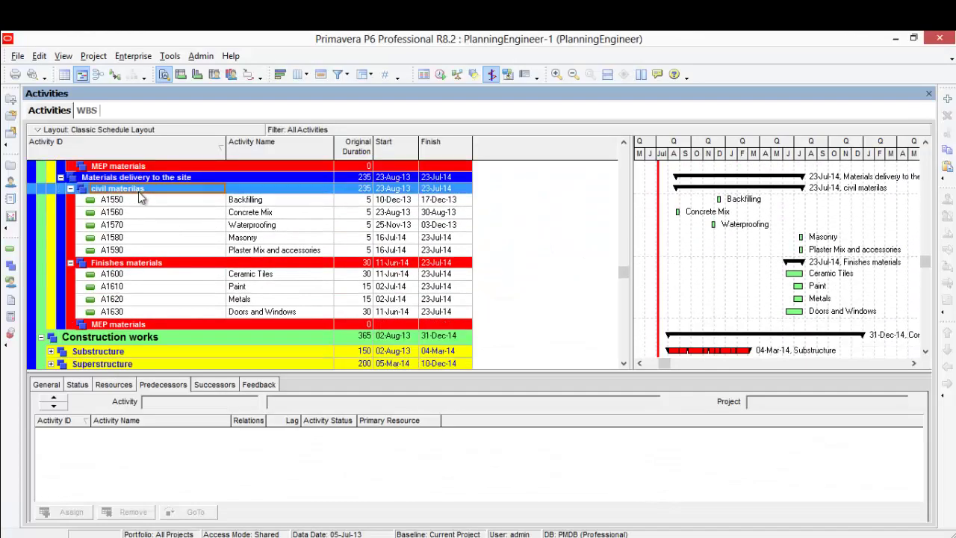
left_click(134, 325, "shift")
right_click(135, 203)
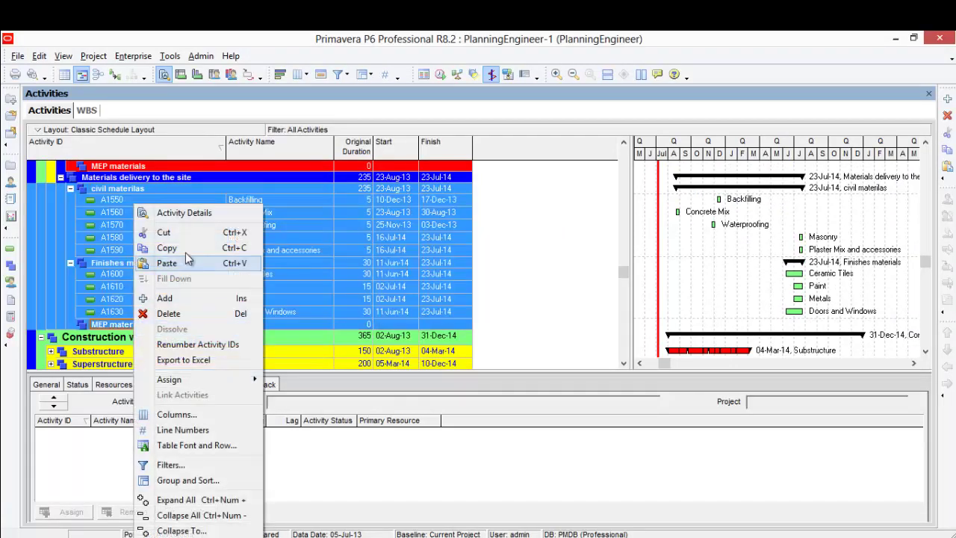
left_click(188, 246)
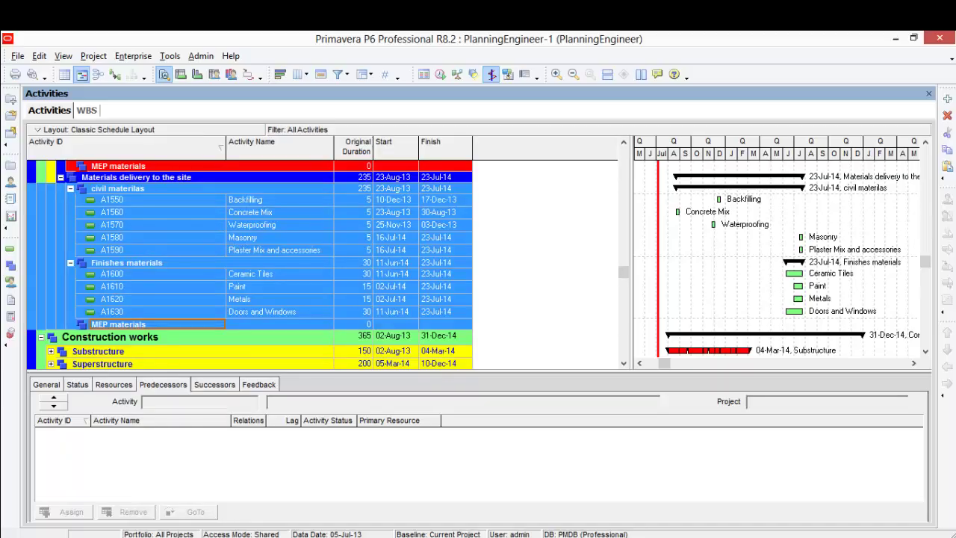
key("alt+Tab")
left_click_drag(841, 515, 889, 506)
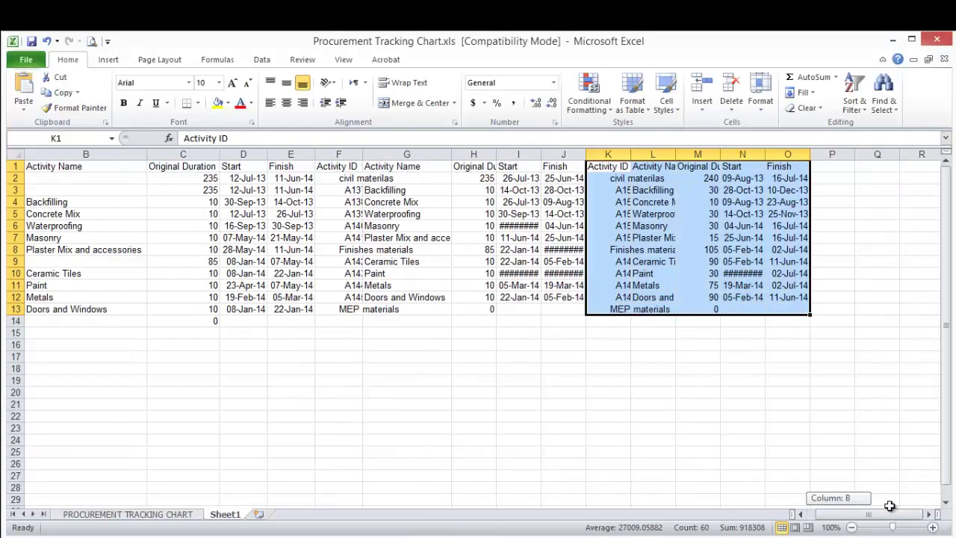
left_click(833, 168)
right_click(834, 169)
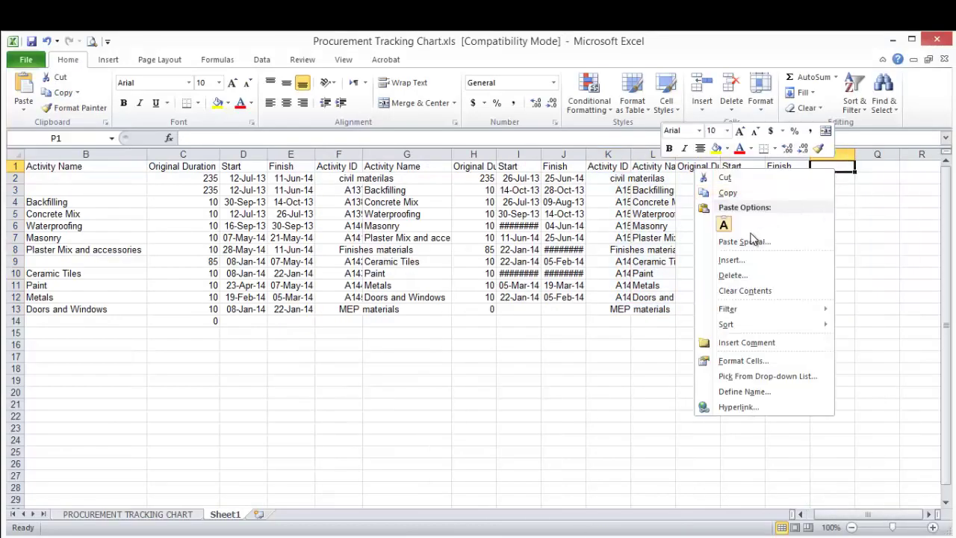
left_click(724, 224)
left_click(697, 309)
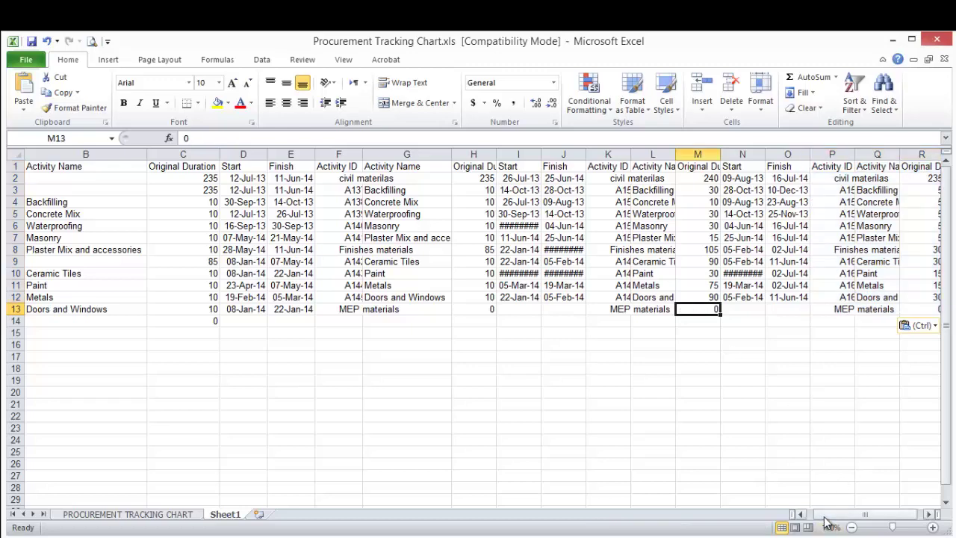
Step: Strip the leading indentation spaces from all of Sheet1 by replacing every occurrence with nothing
left_click_drag(828, 519, 6, 166)
left_click(19, 154)
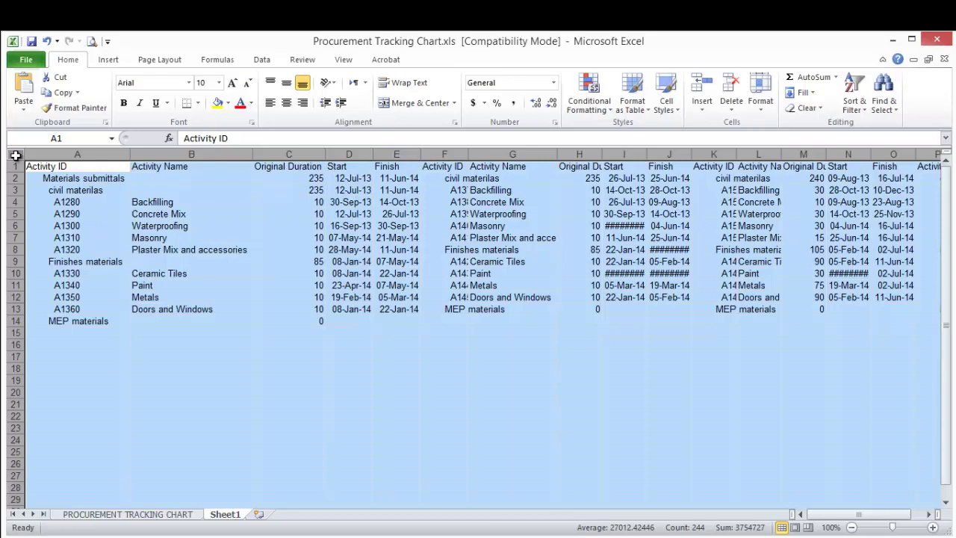
key("ctrl+f")
left_click(394, 256)
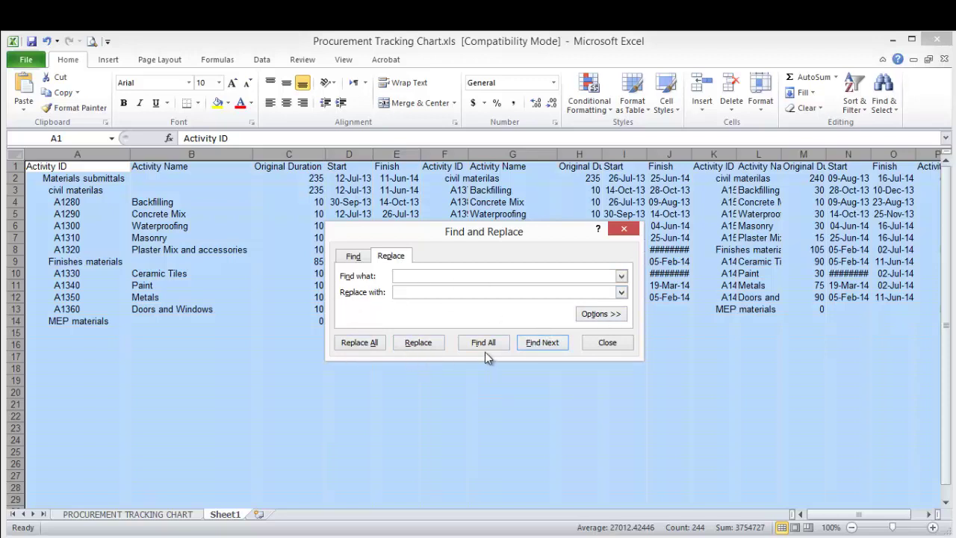
left_click(356, 344)
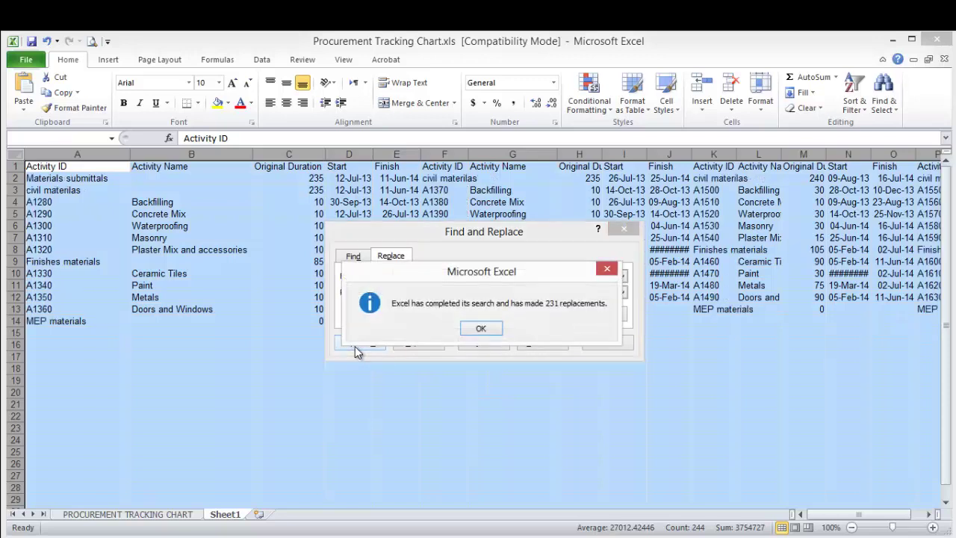
left_click(473, 331)
left_click(619, 348)
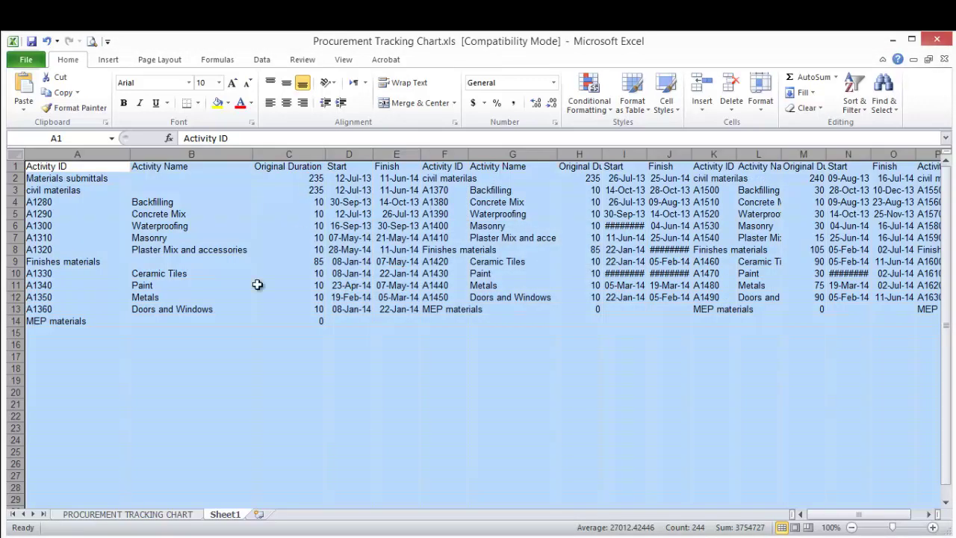
left_click(173, 364)
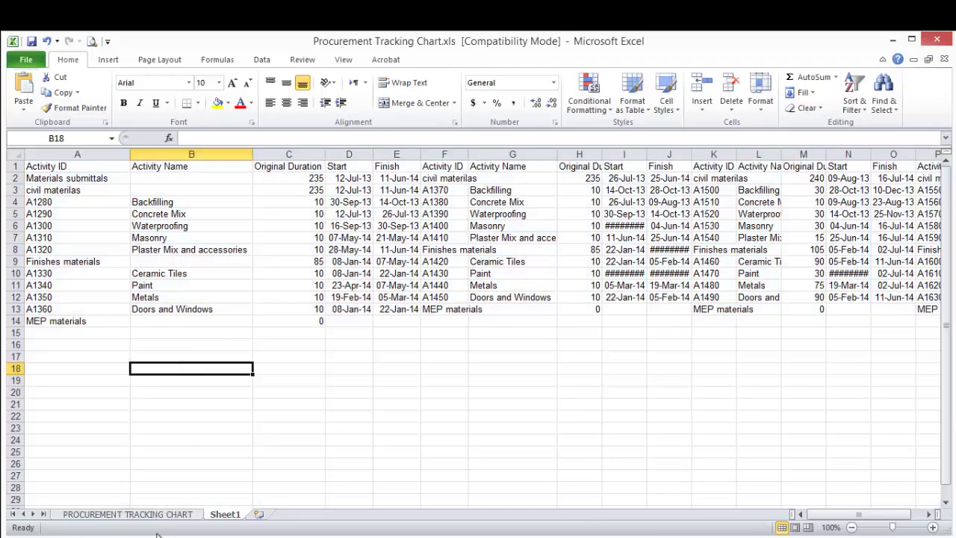
Step: Copy the text "civil materilas" from A3 on Sheet1 and replace the heading in C10 of the PROCUREMENT TRACKING CHART sheet with it
left_click(127, 514)
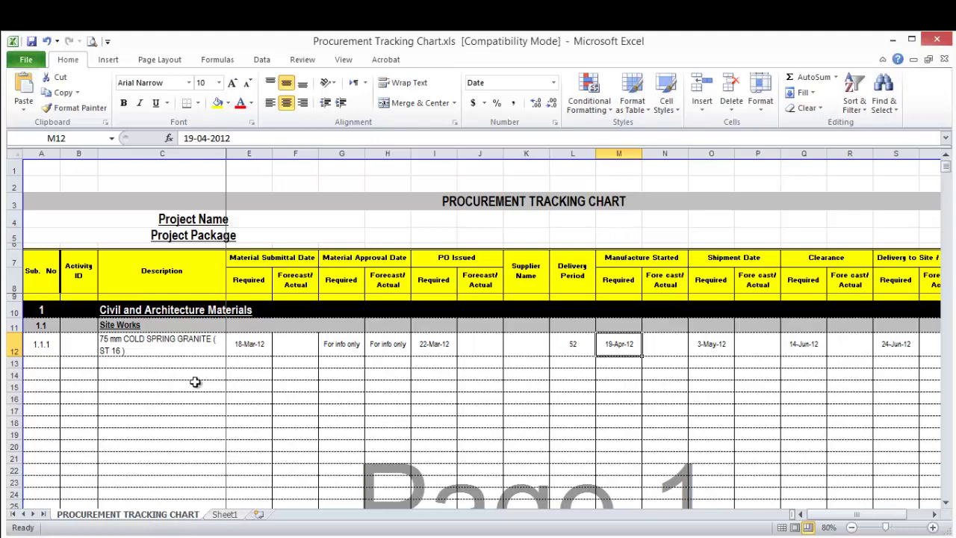
left_click(224, 514)
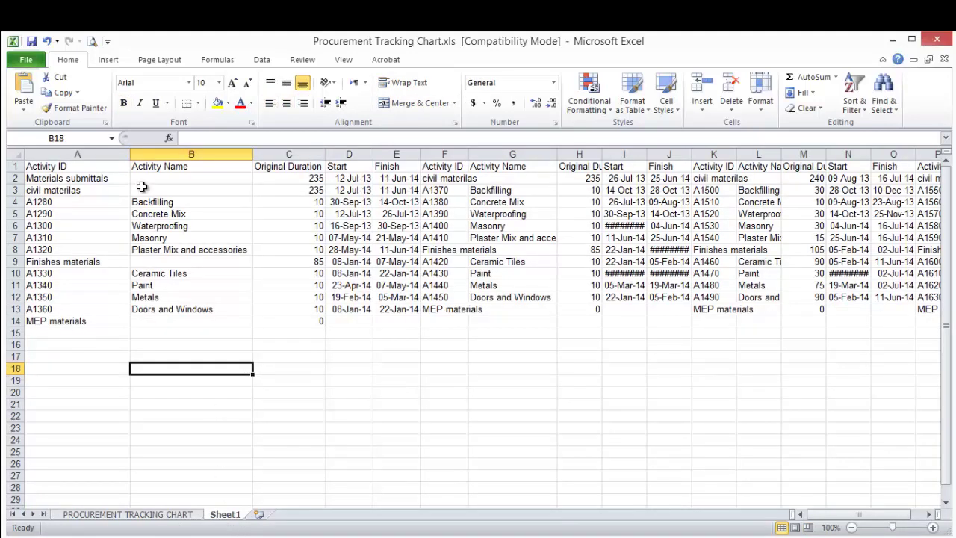
double_click(90, 190)
left_click_drag(90, 190, 3, 189)
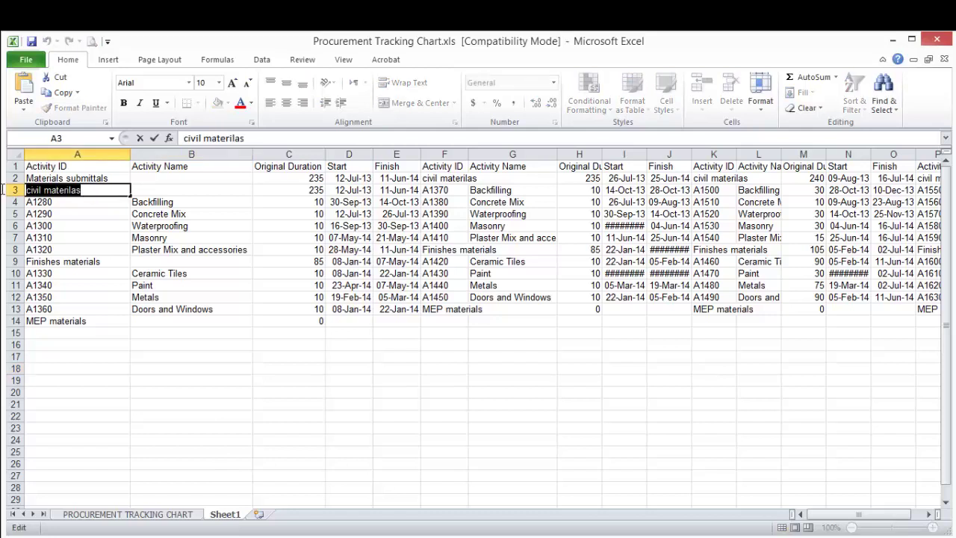
right_click(68, 194)
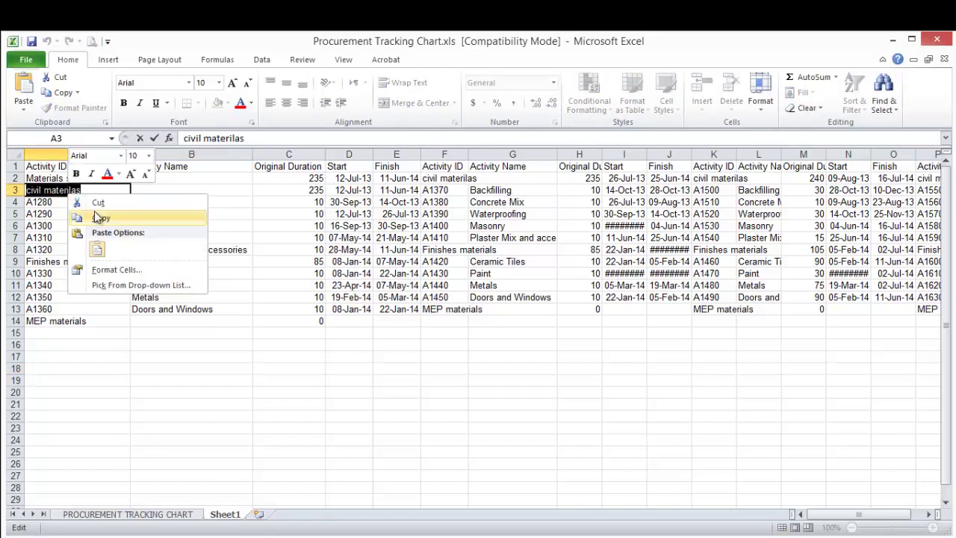
left_click(172, 416)
left_click(145, 514)
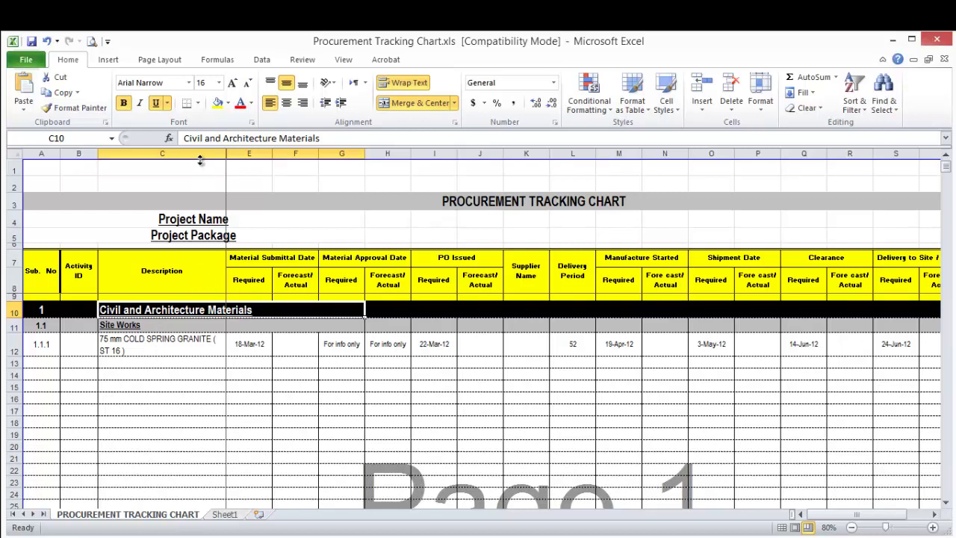
left_click_drag(186, 138, 319, 138)
right_click(272, 140)
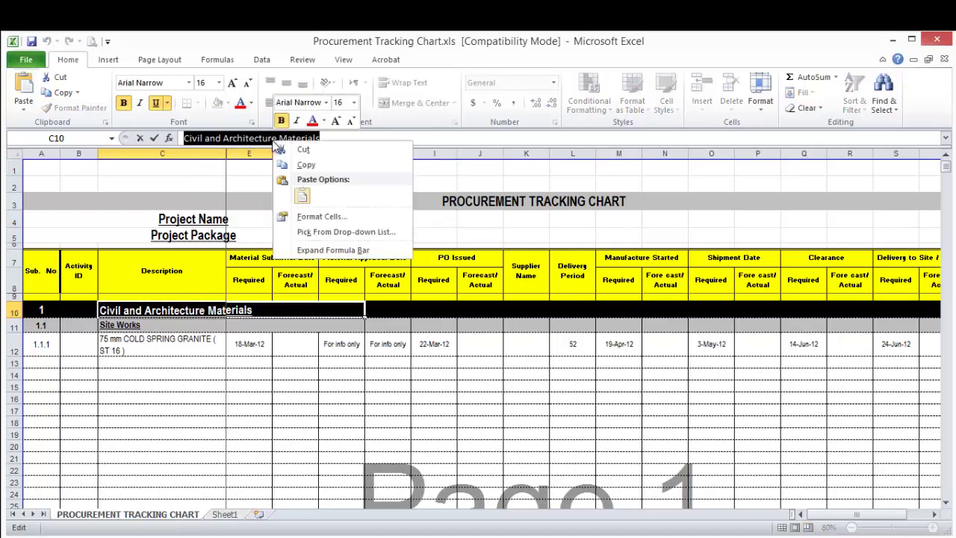
left_click(302, 194)
left_click(154, 138)
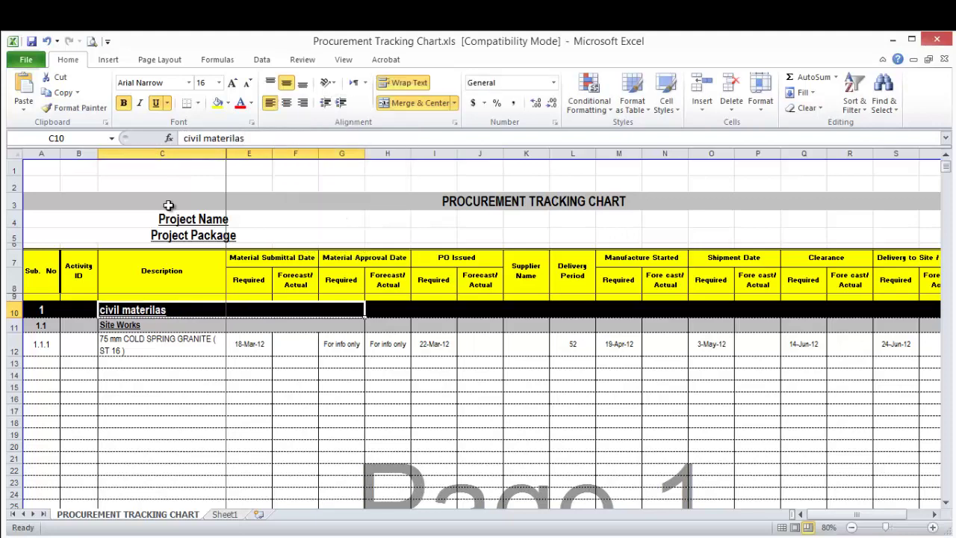
left_click(202, 404)
Step: Delete the Site Works row (row 11) from the PROCUREMENT TRACKING CHART sheet
left_click(224, 514)
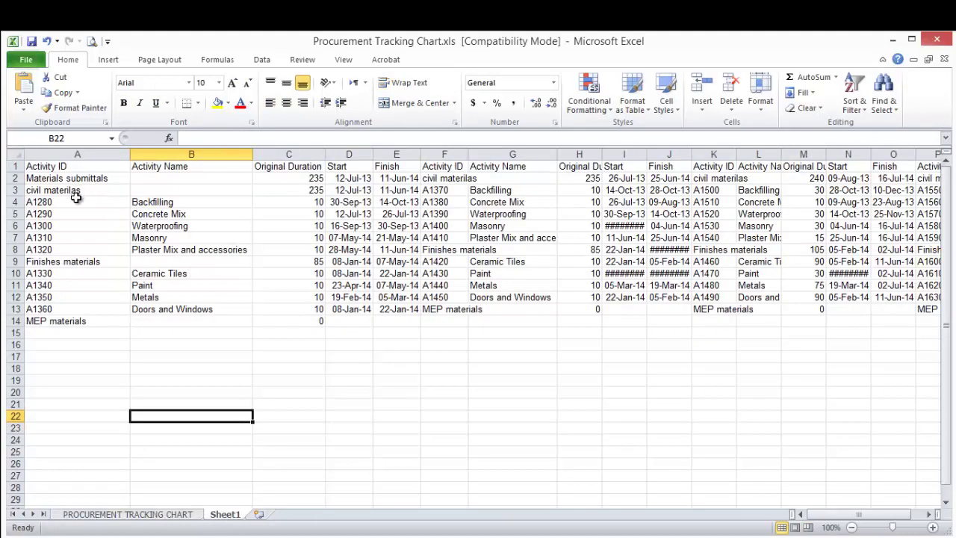
left_click(104, 514)
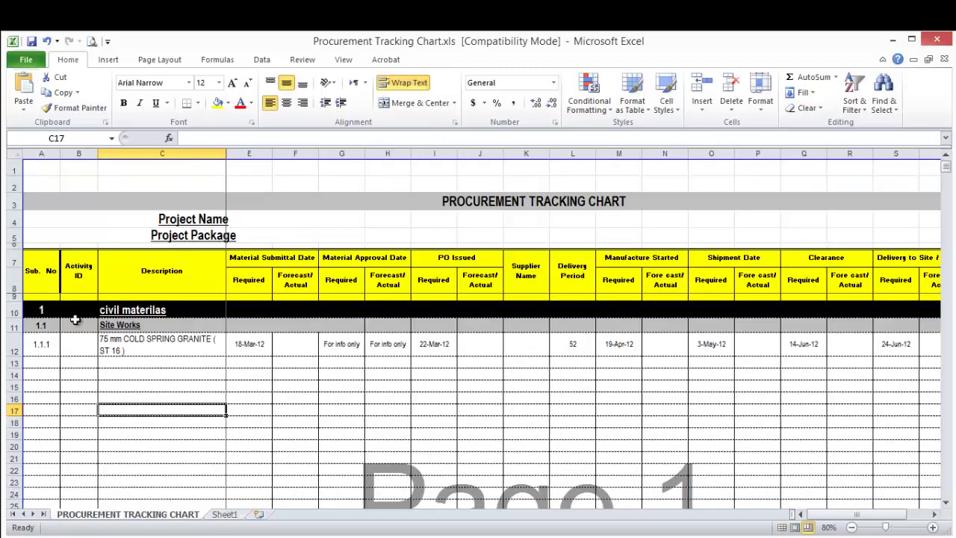
right_click(13, 326)
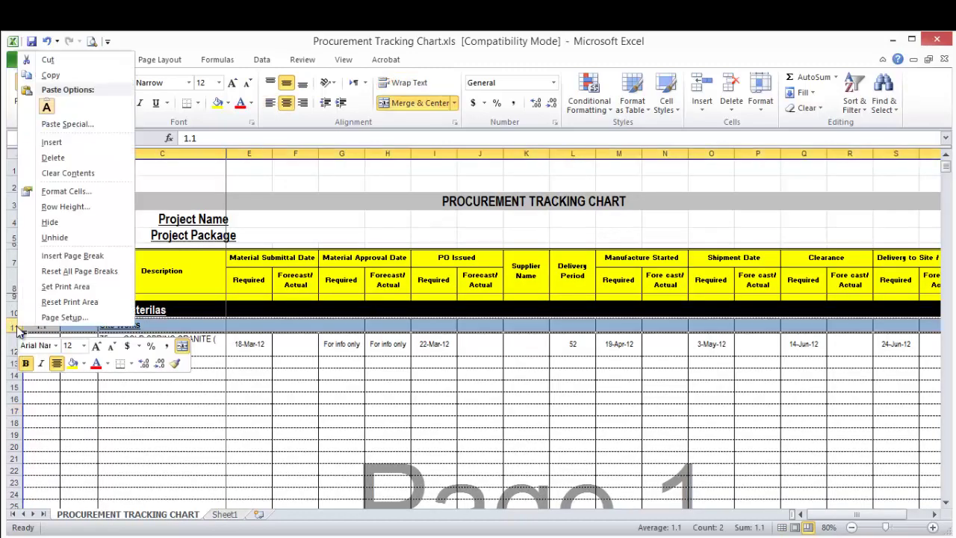
left_click(54, 157)
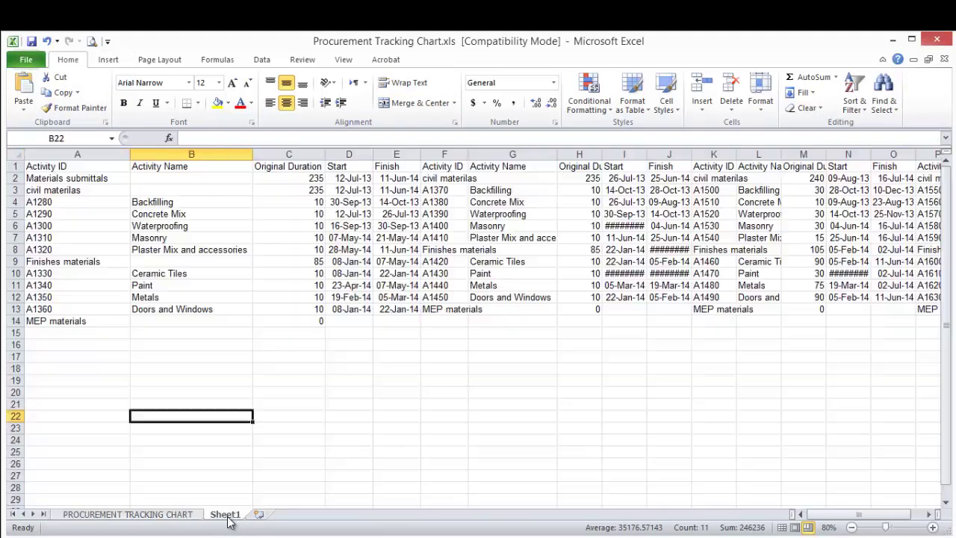
Step: Link Activity ID cell B12 of the PROCUREMENT TRACKING CHART sheet to the backfilling activity's ID in Sheet1!A4
left_click(227, 515)
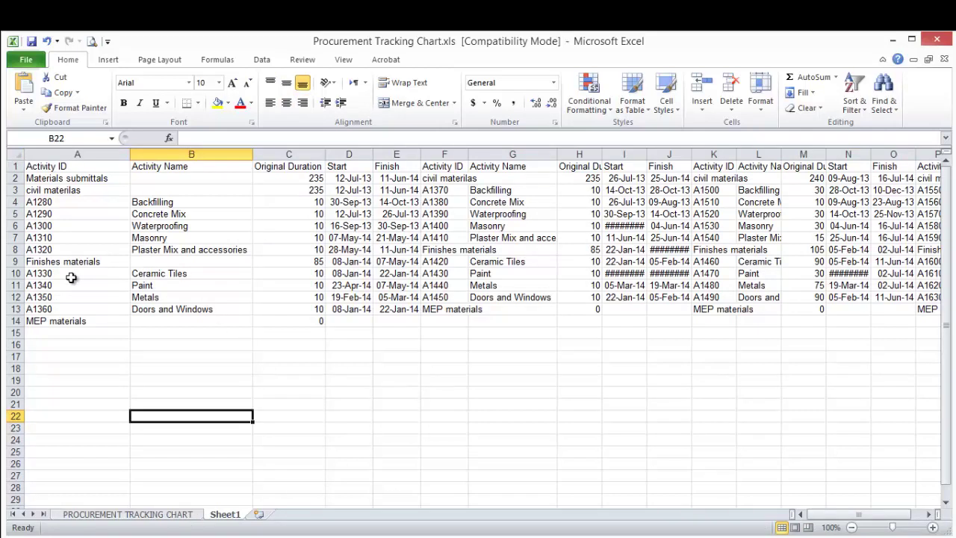
left_click(119, 516)
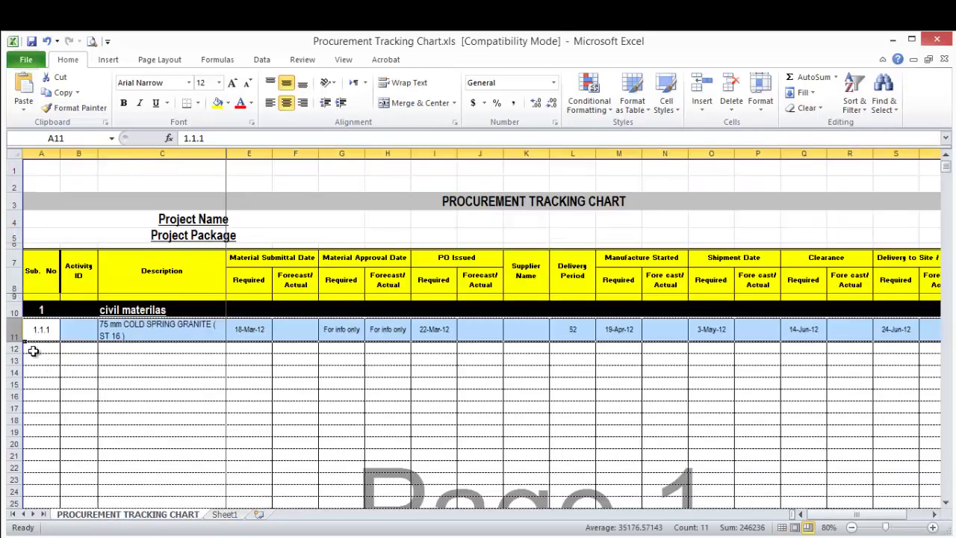
left_click(85, 346)
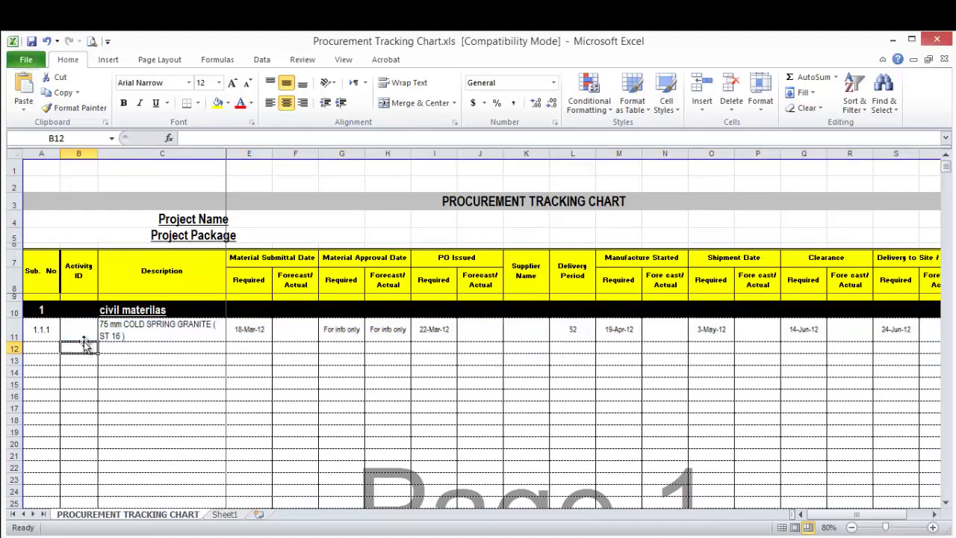
type("=Sheet1!")
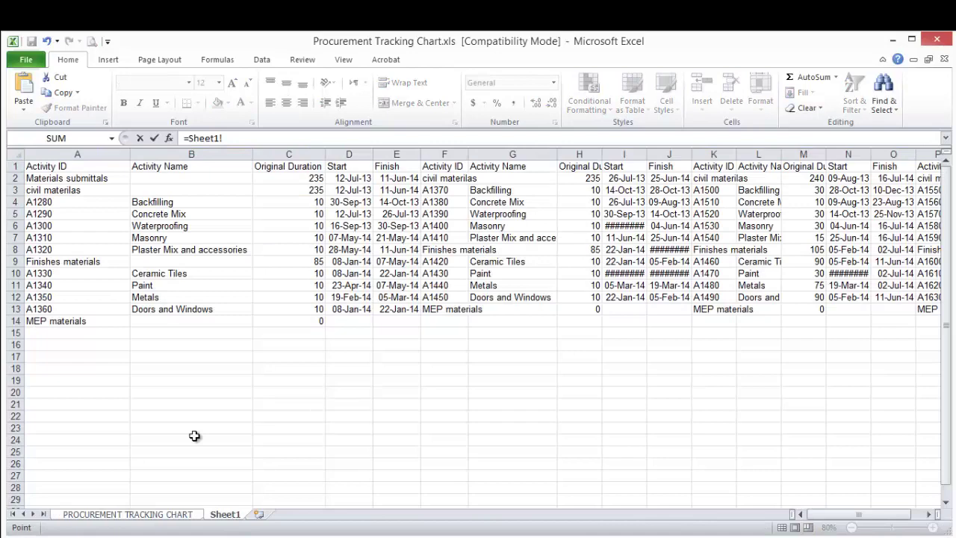
left_click(235, 514)
left_click(69, 202)
key("Return")
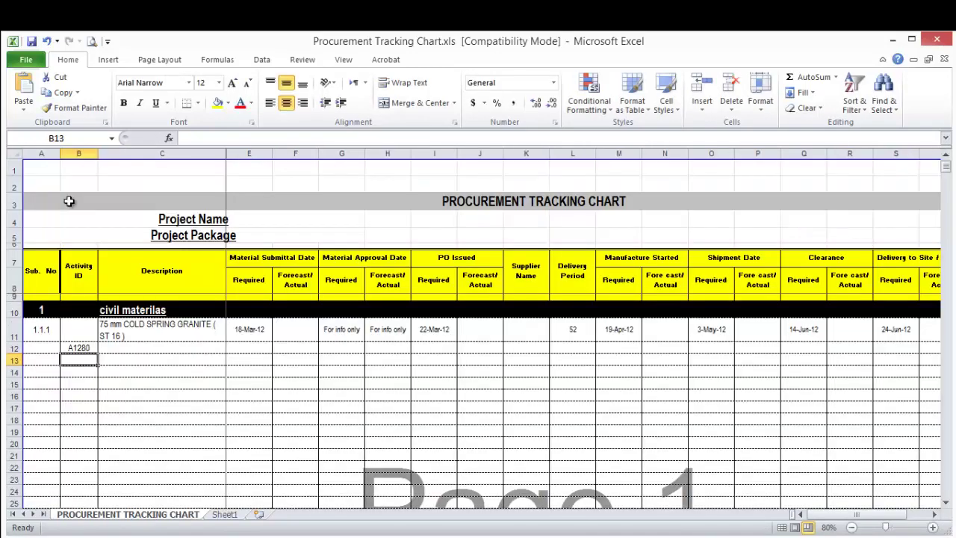
Step: Link Description cell C12 to the activity name with the formula =Sheet1!B4
left_click(123, 348)
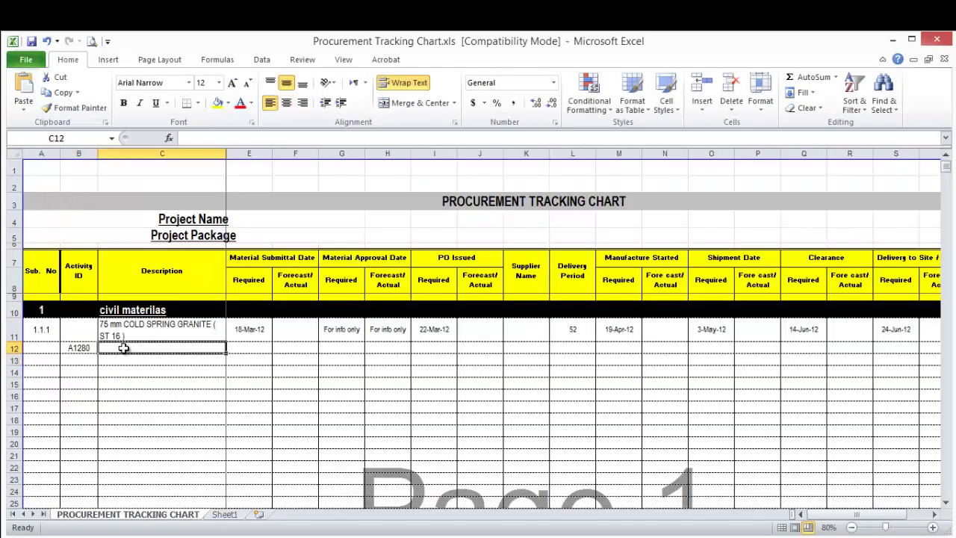
type("=")
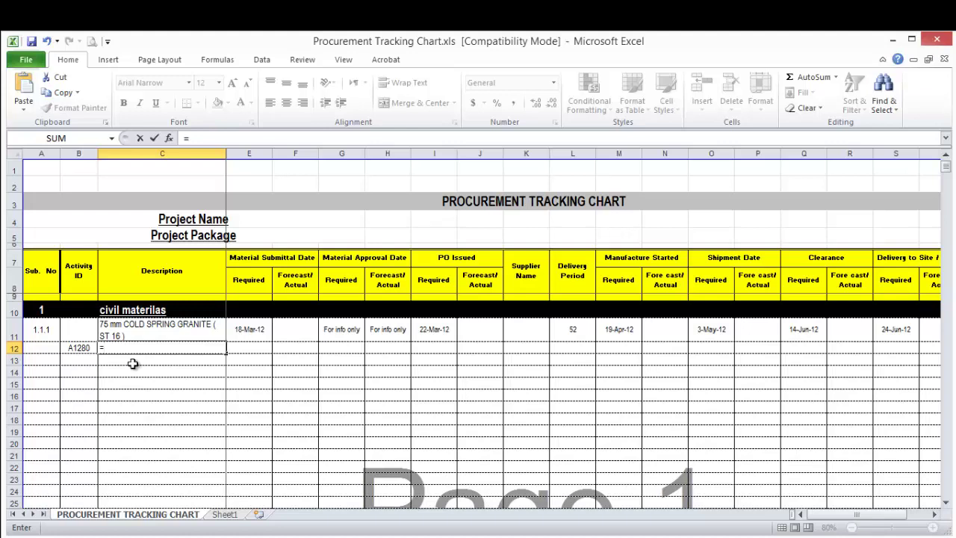
left_click(224, 513)
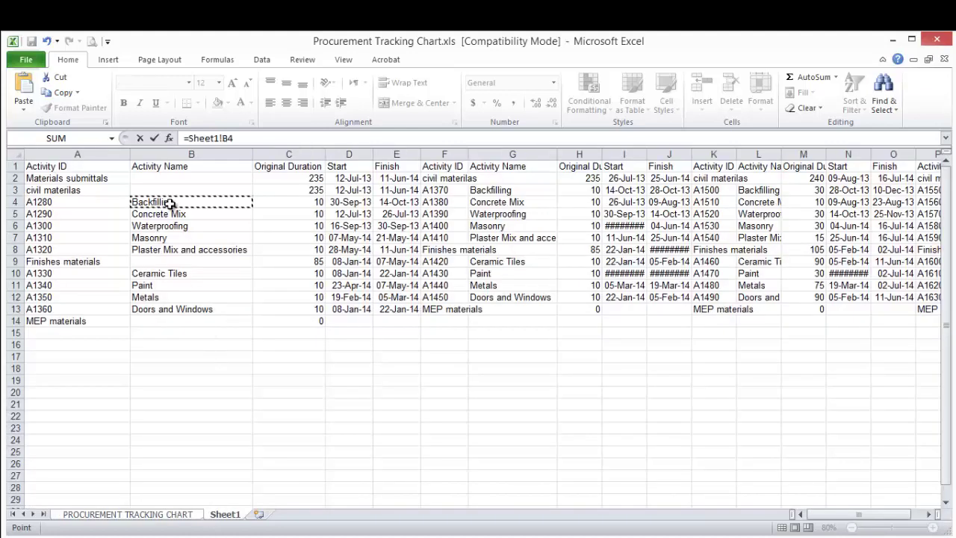
key("Return")
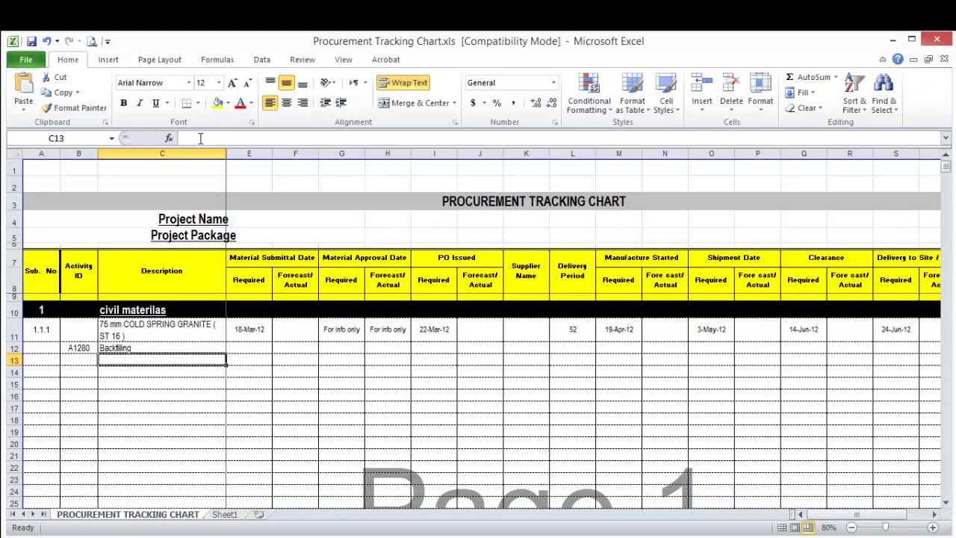
Step: Link the required Material Submittal Date in E12 to the backfilling submittal's finish date in Sheet1!E4
left_click(249, 347)
type("=")
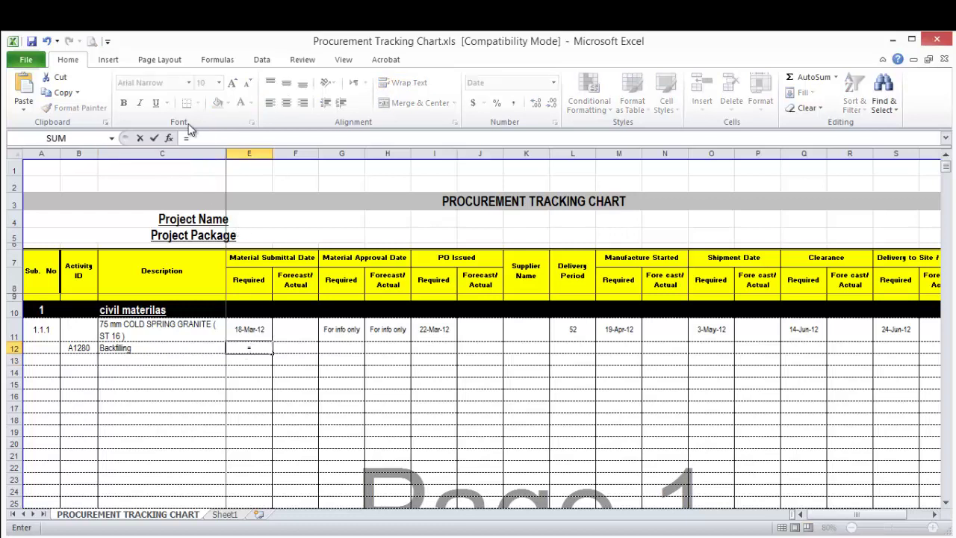
left_click(233, 515)
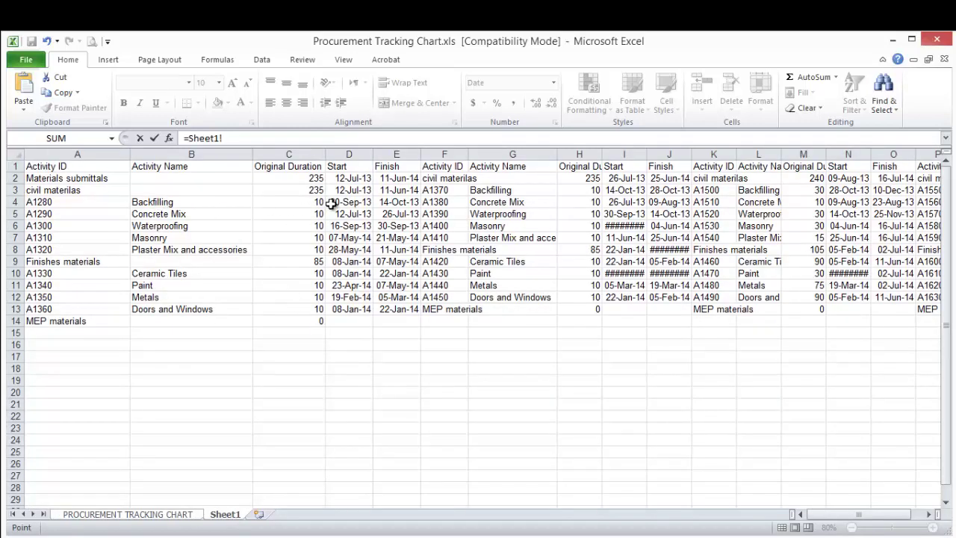
left_click(404, 206)
key("Return")
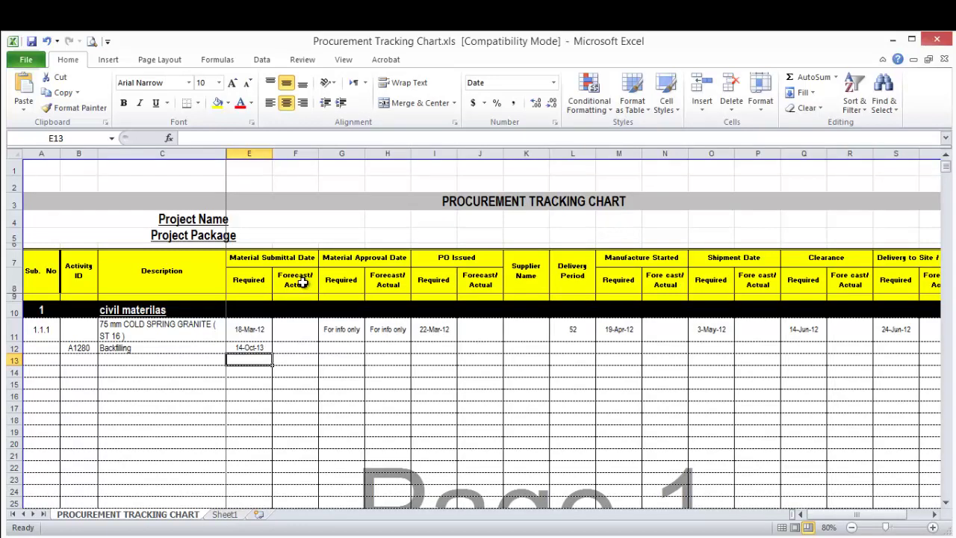
Step: Link the required Material Approval Date in G12 to the backfilling approval's finish date in Sheet1!J3
left_click(350, 348)
type("=")
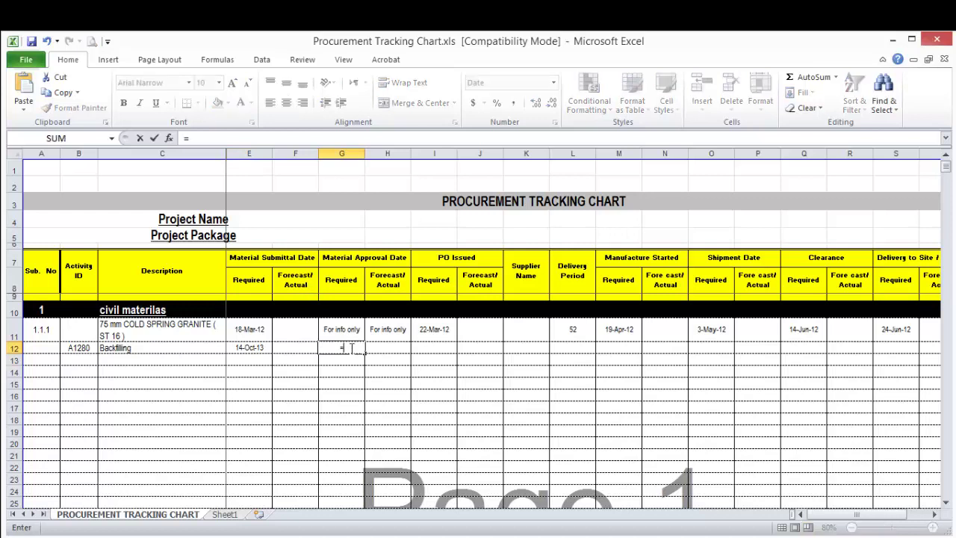
left_click(224, 515)
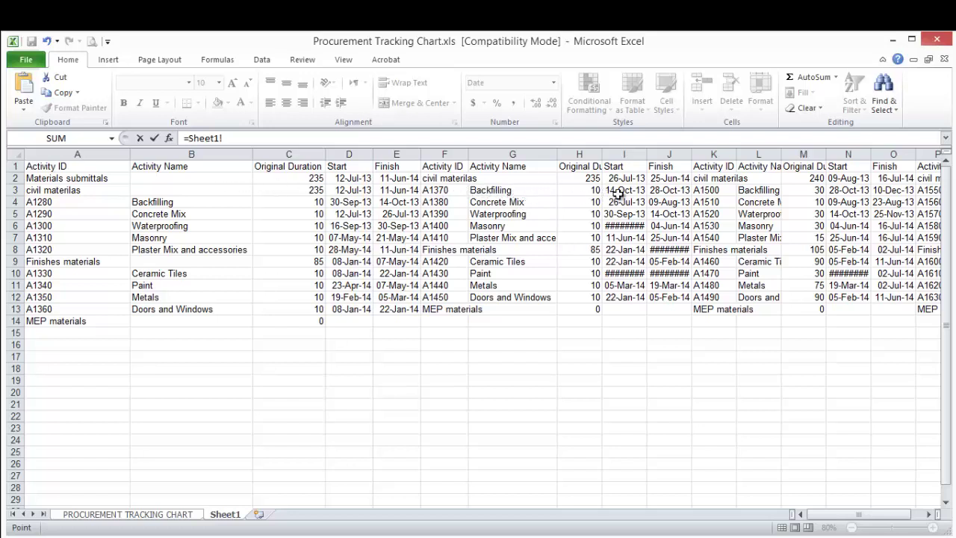
left_click(677, 190)
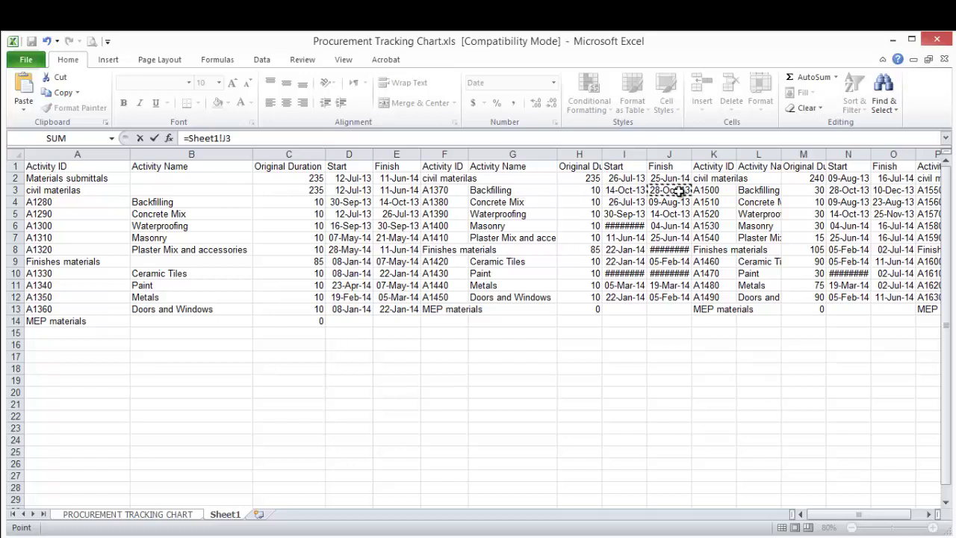
key("Return")
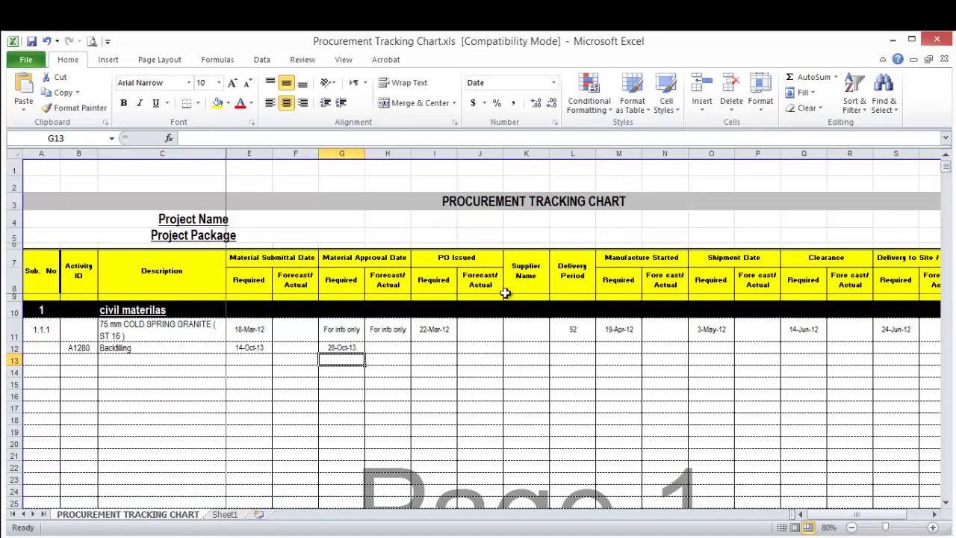
Step: Calculate the required PO Issued date in I12 as five days after the approval date with the formula =G12+5
left_click(446, 351)
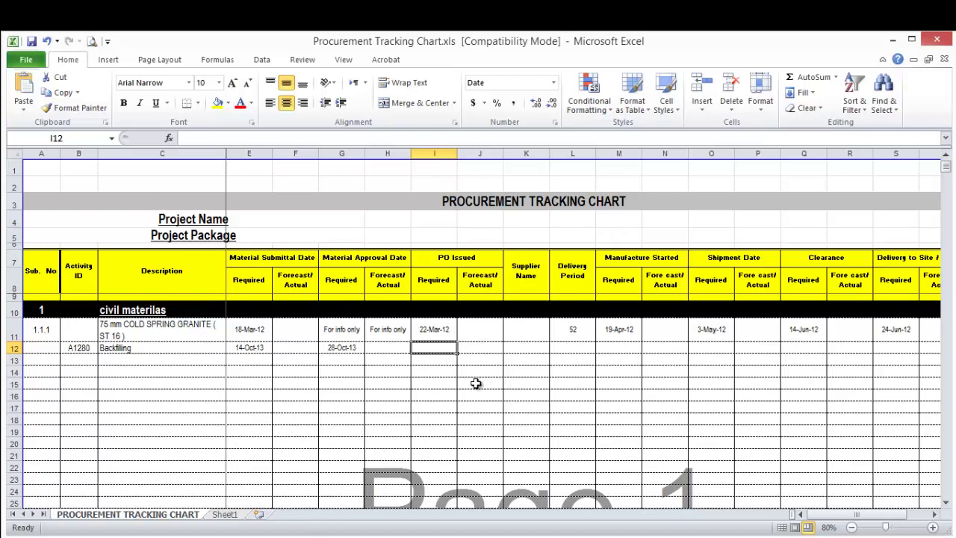
type("=")
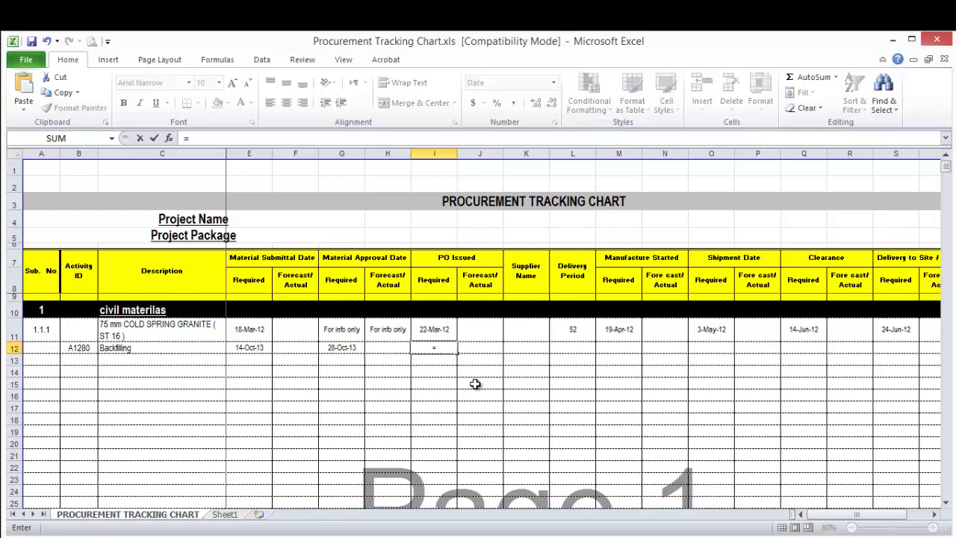
key("Left")
key("Left")
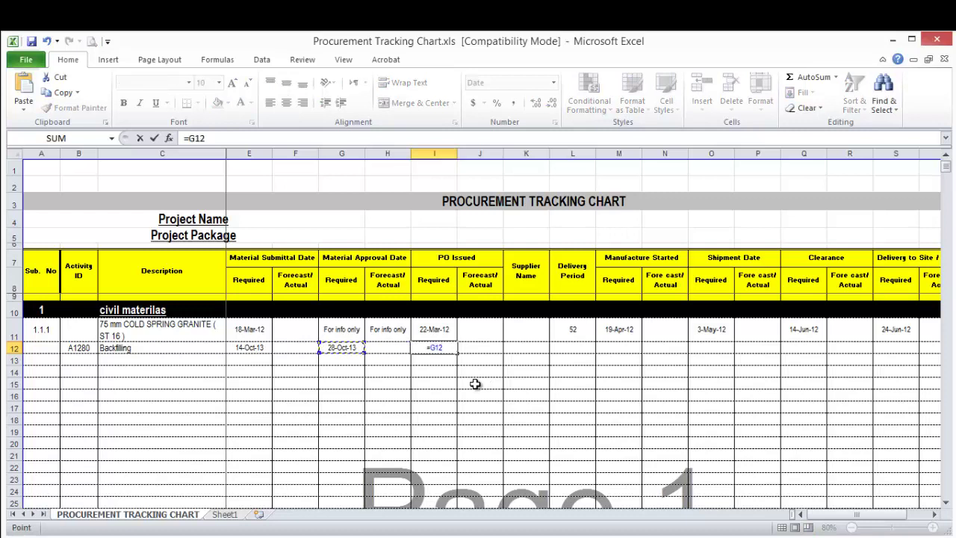
type("+5")
key("Return")
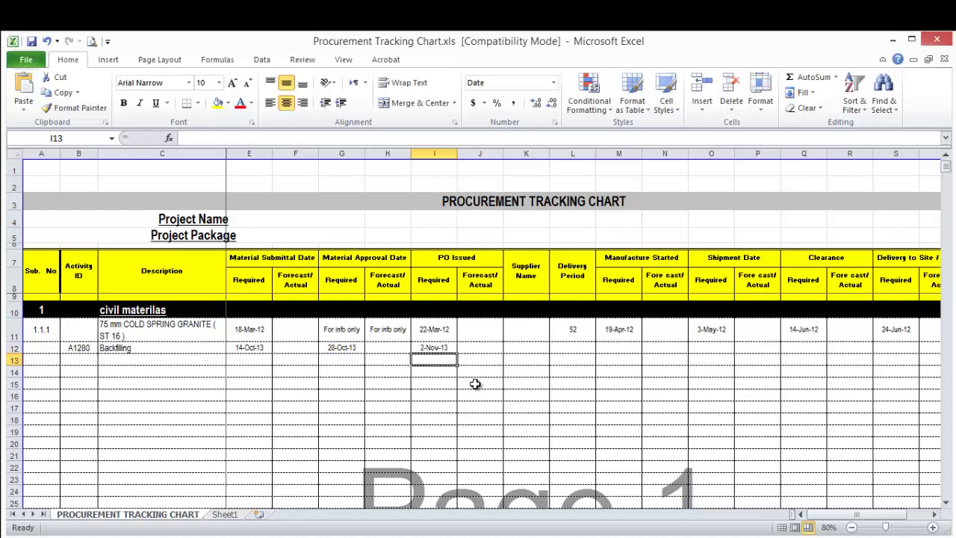
Step: Autofit the widths of all columns in Sheet1 to their contents
left_click(432, 349)
left_click(572, 346)
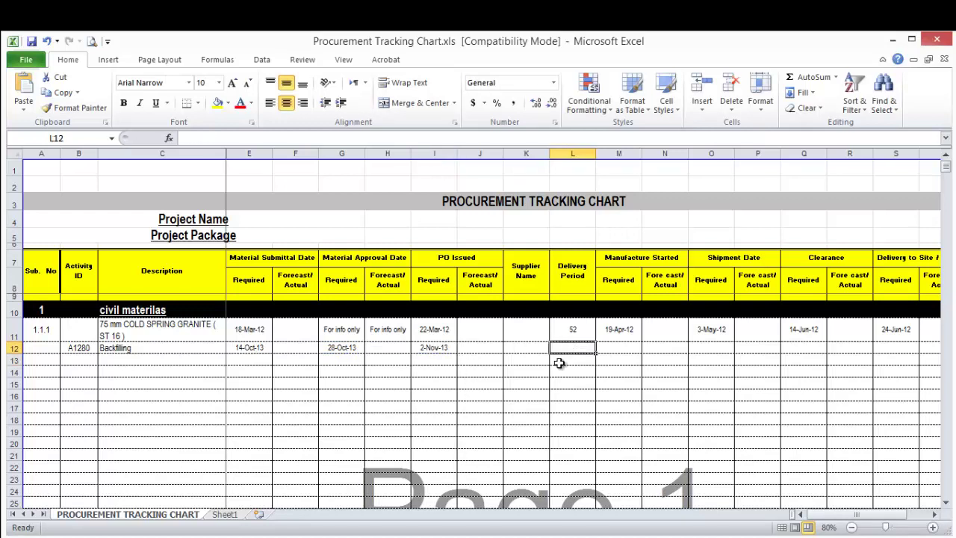
left_click(607, 349)
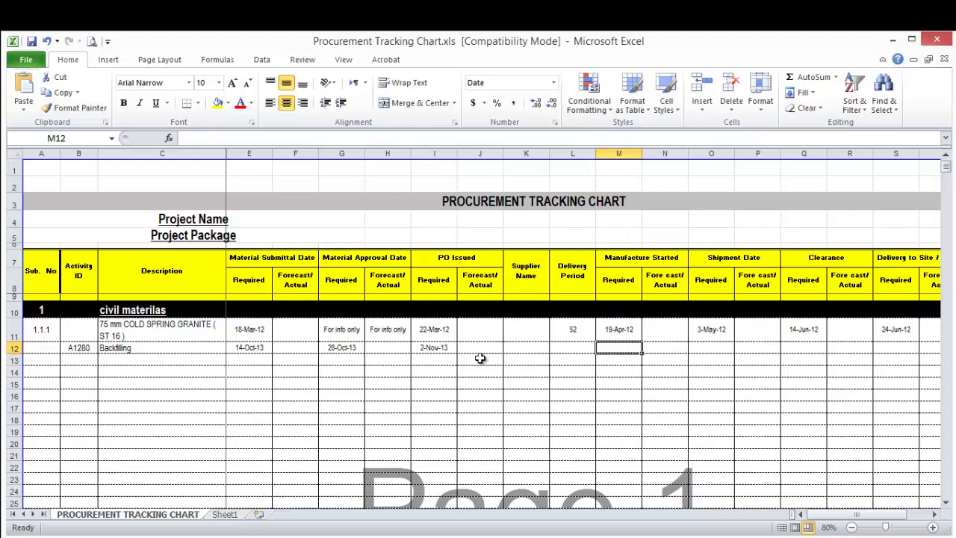
left_click(225, 515)
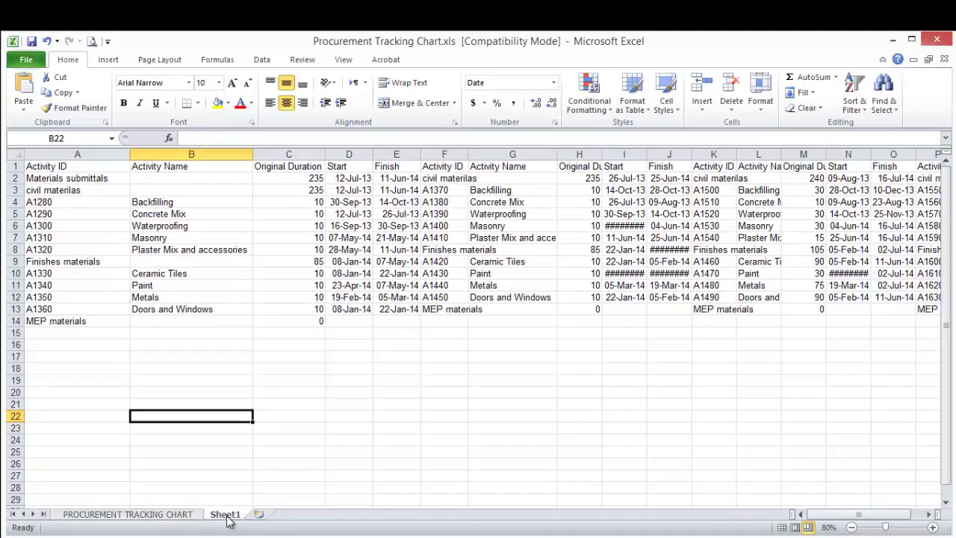
key("ctrl+a")
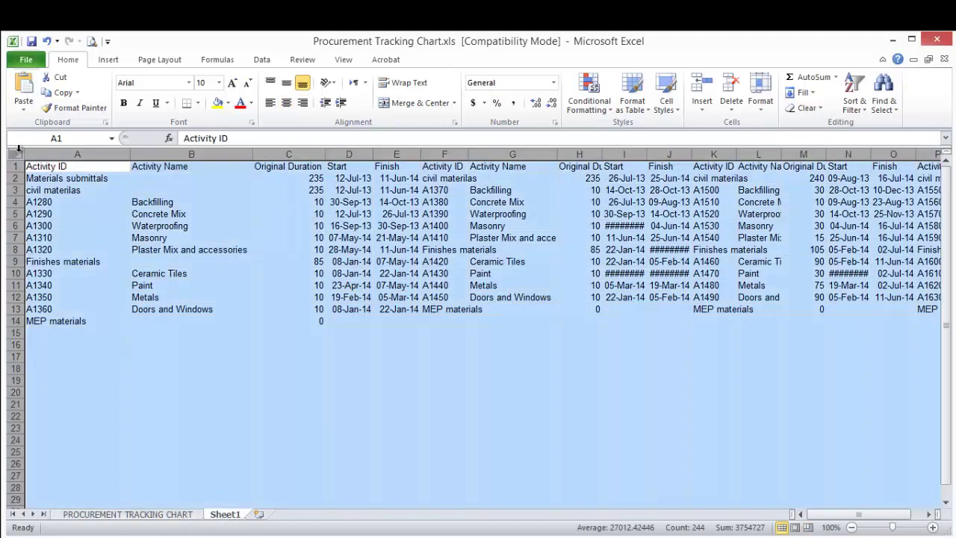
double_click(131, 153)
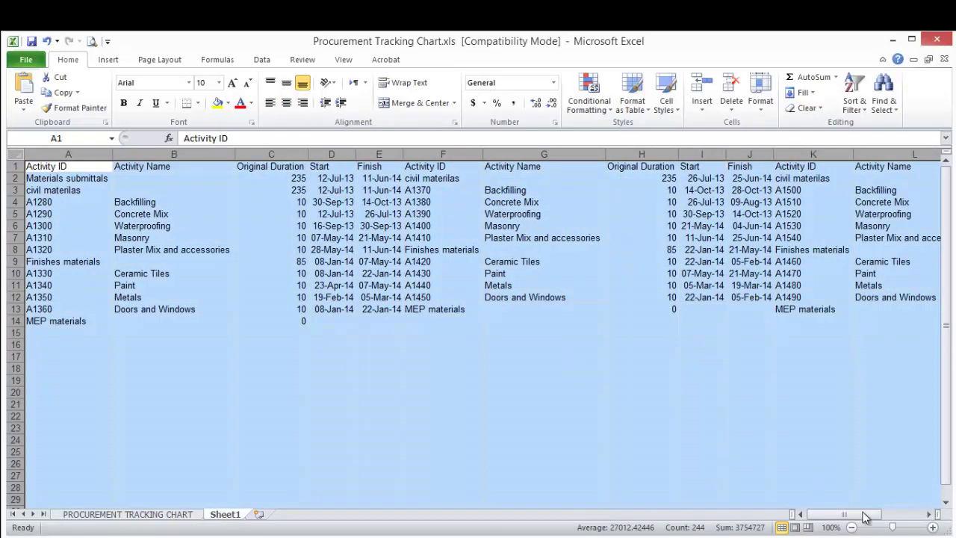
left_click_drag(849, 516, 758, 515)
left_click(380, 380)
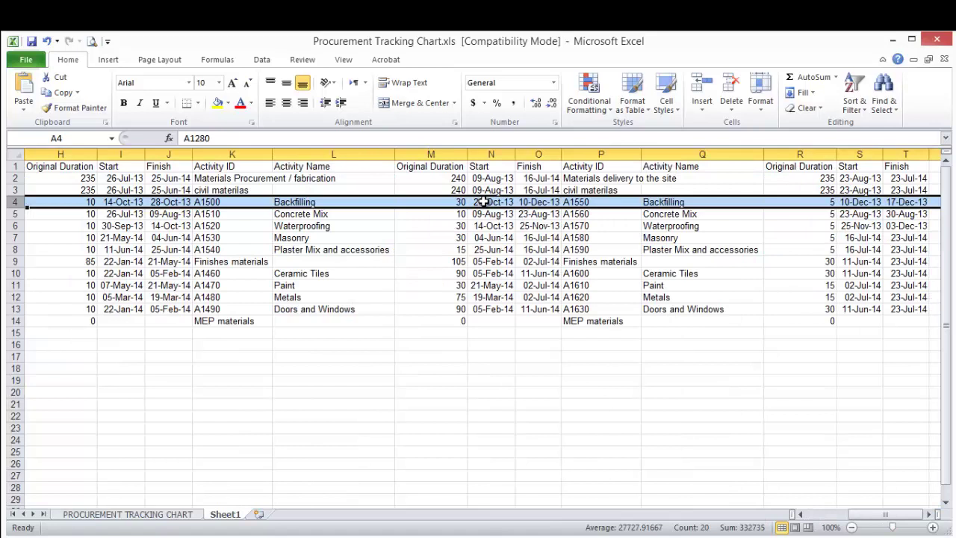
Step: Link the required Manufacture Started date in M12 to the backfilling procurement activity's start date in Sheet1!N4
left_click(484, 202)
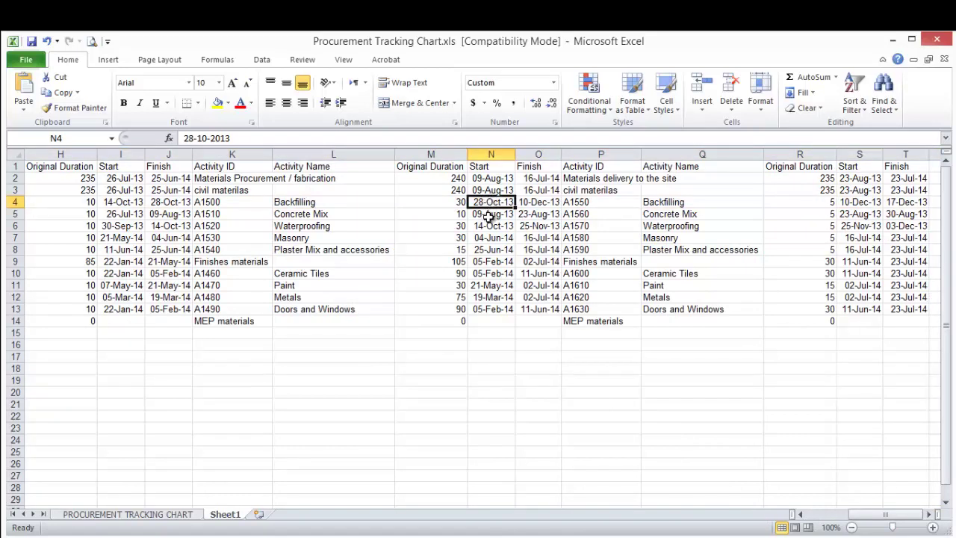
left_click(142, 514)
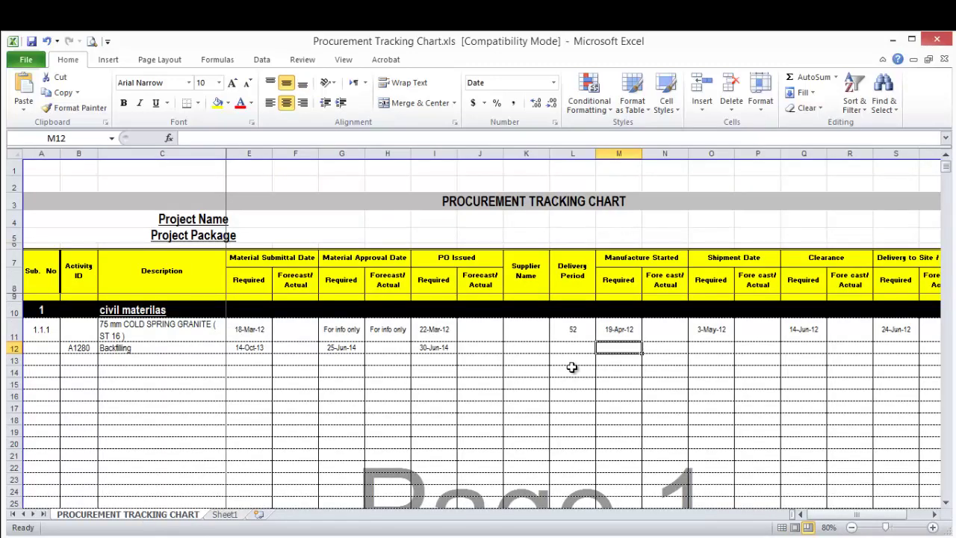
type("=")
left_click(227, 516)
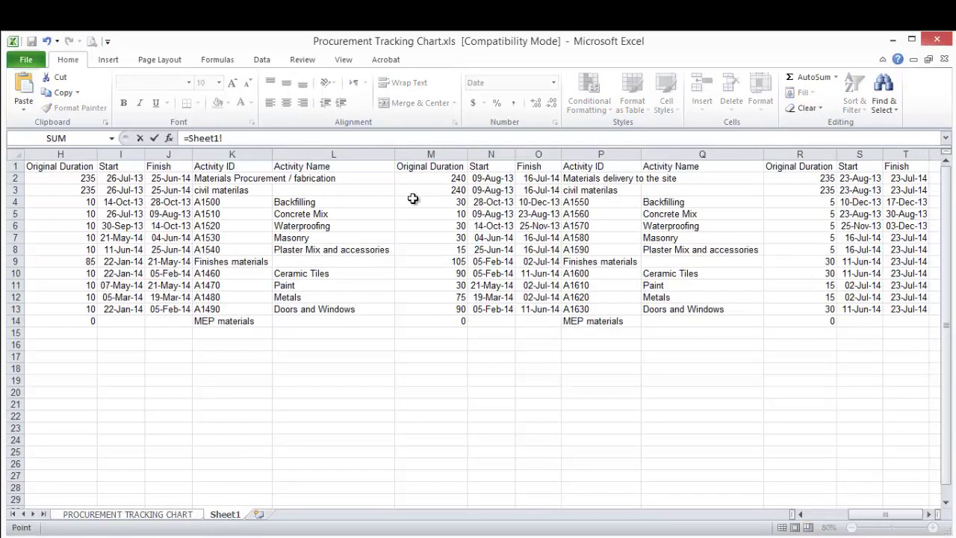
left_click(496, 203)
key("Return")
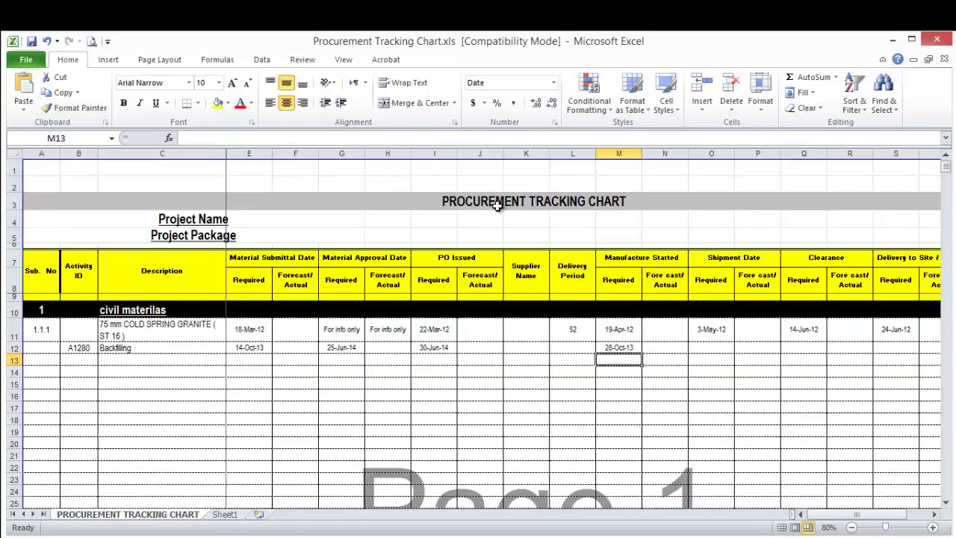
Step: Link the required Shipment Date in O12 to the backfilling procurement activity's finish date in Sheet1!O4
left_click(721, 347)
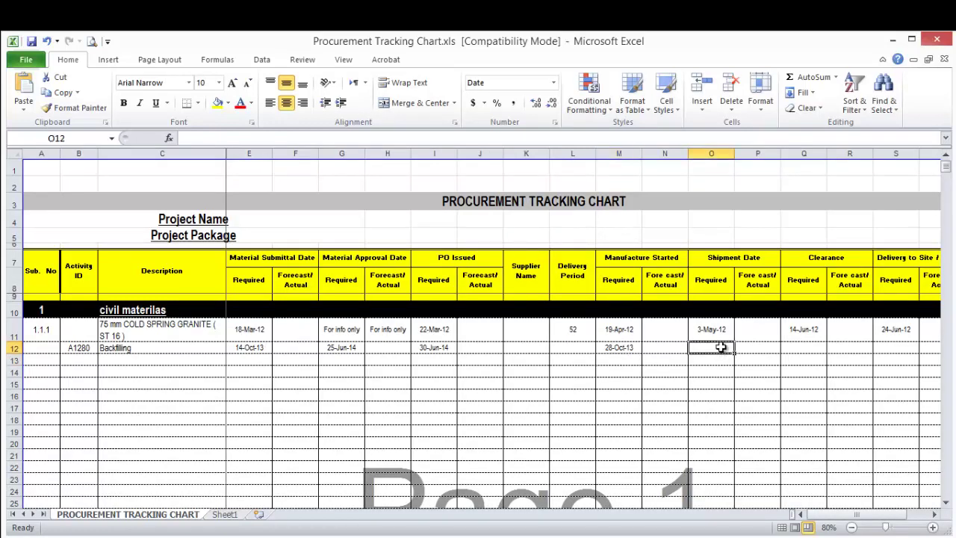
type("=")
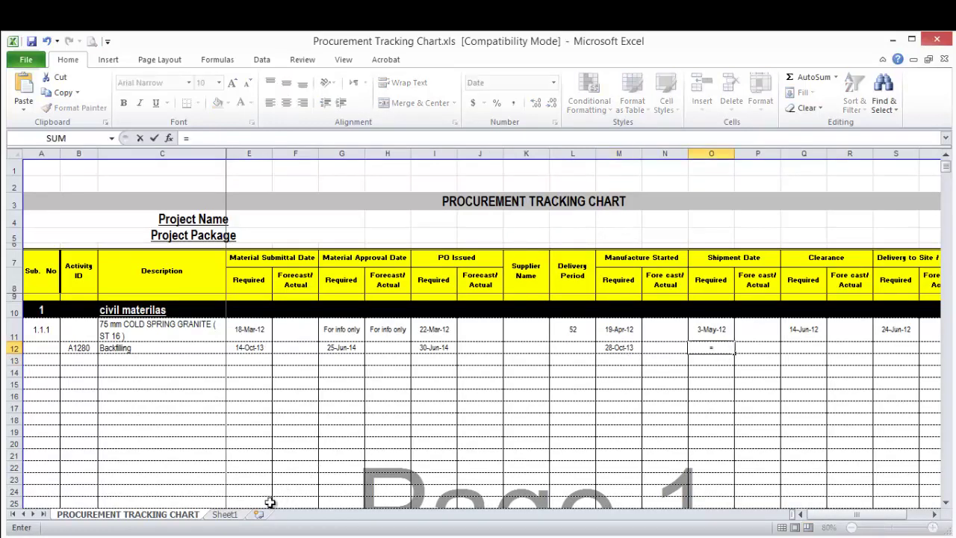
left_click(226, 515)
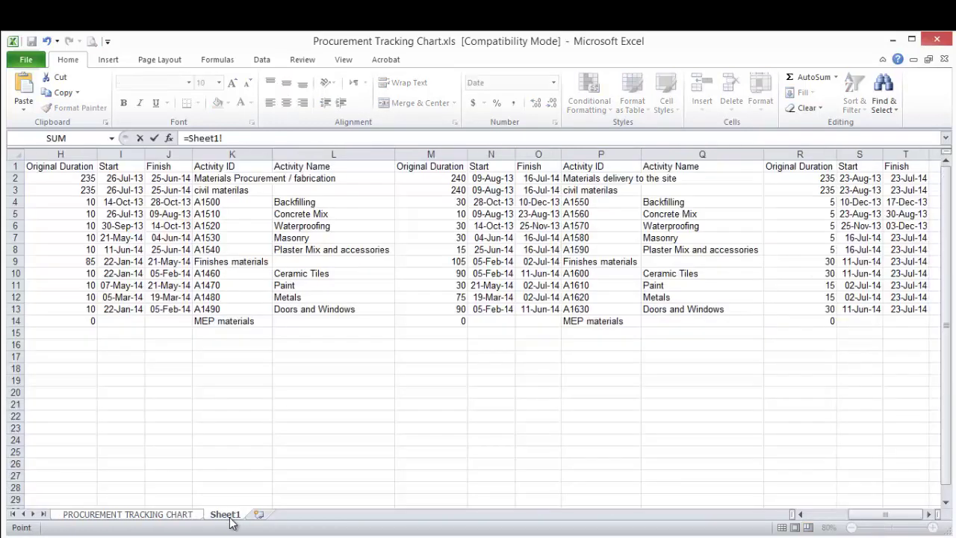
left_click(536, 200)
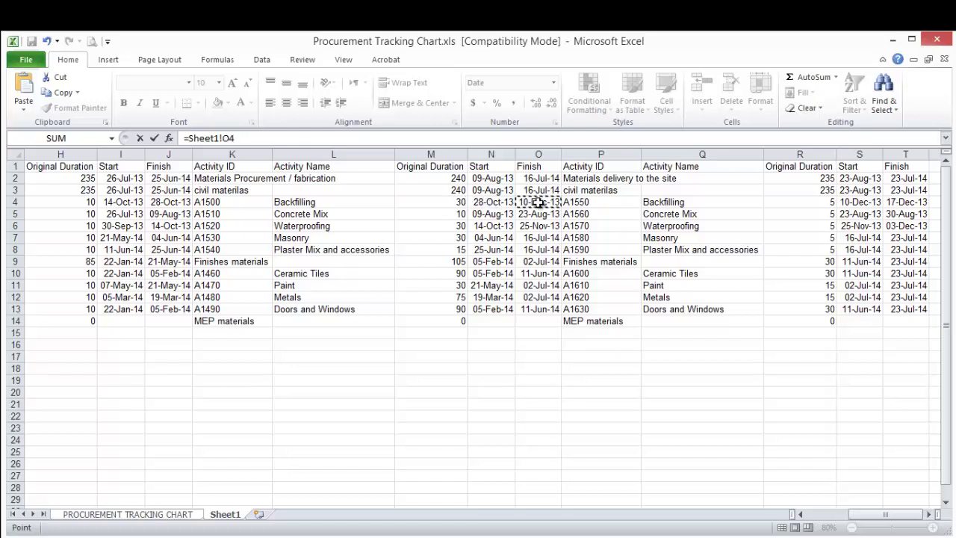
key("Return")
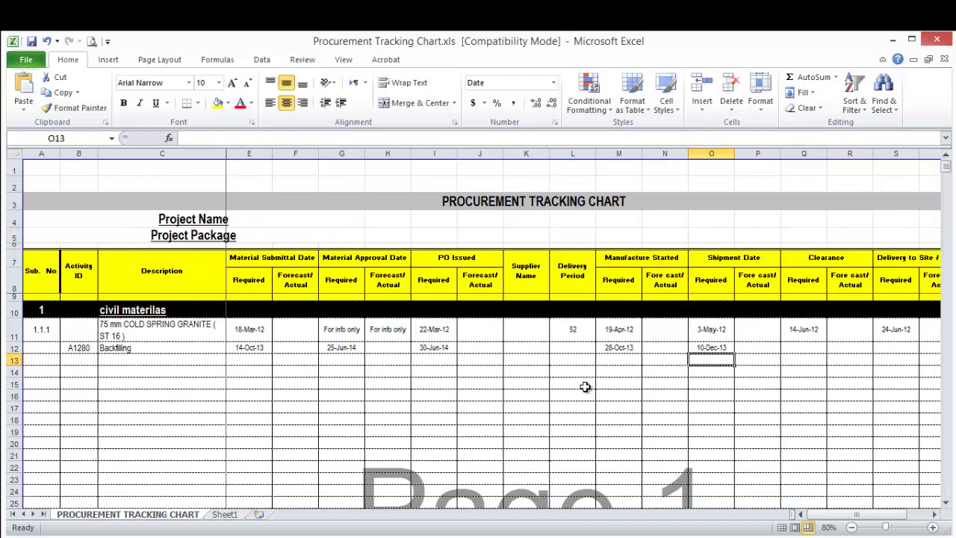
Step: Link the required Delivery to Site / Store date in S12 to the backfilling delivery activity's finish date in Sheet1!T4
left_click(806, 351)
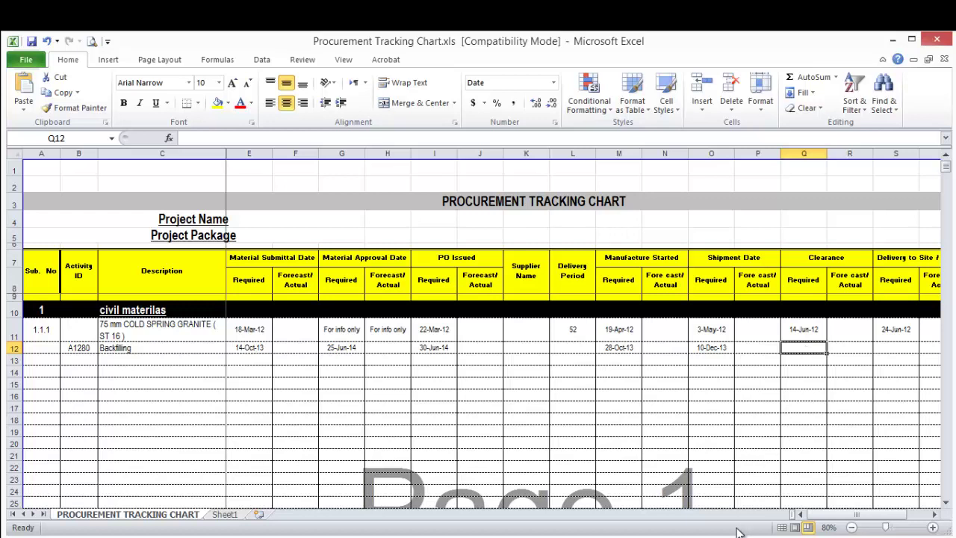
left_click_drag(883, 514, 907, 514)
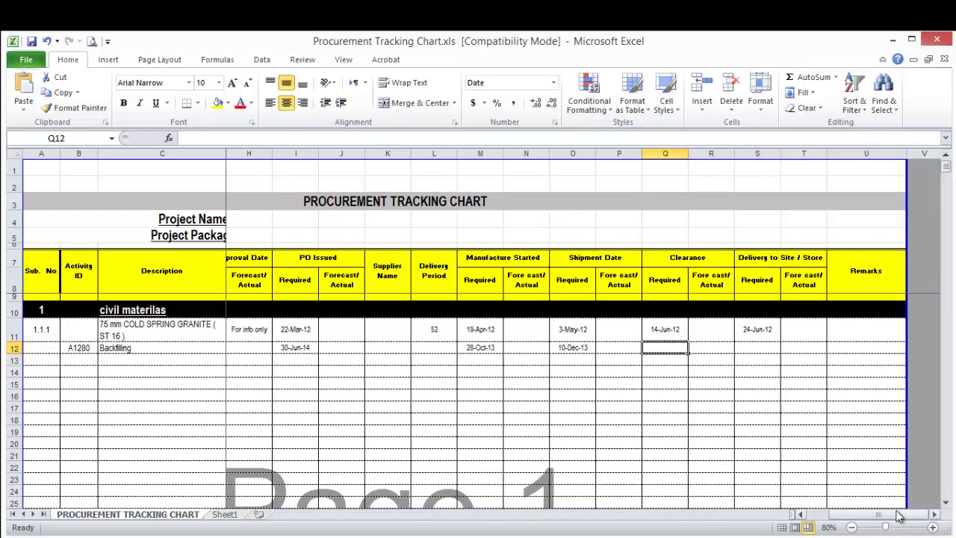
left_click(767, 352)
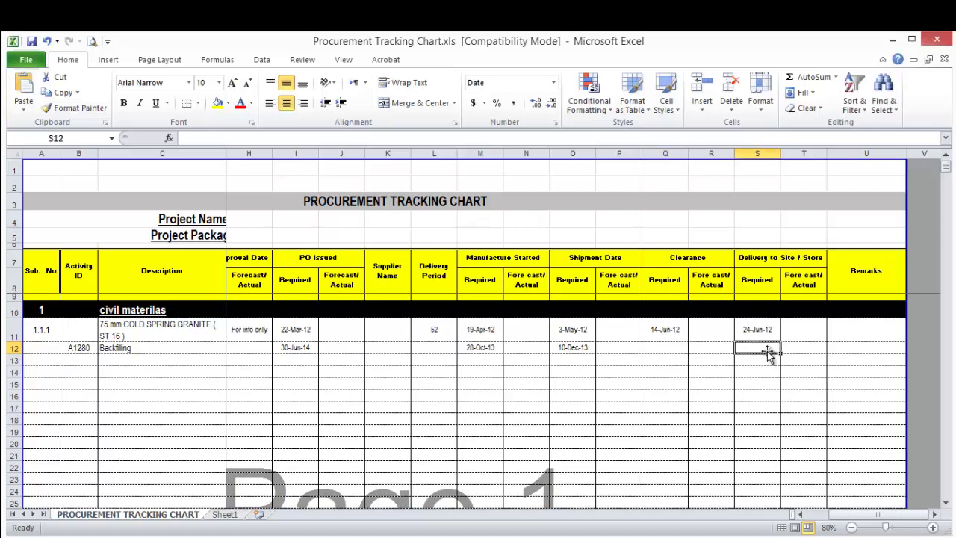
type("=")
left_click(224, 514)
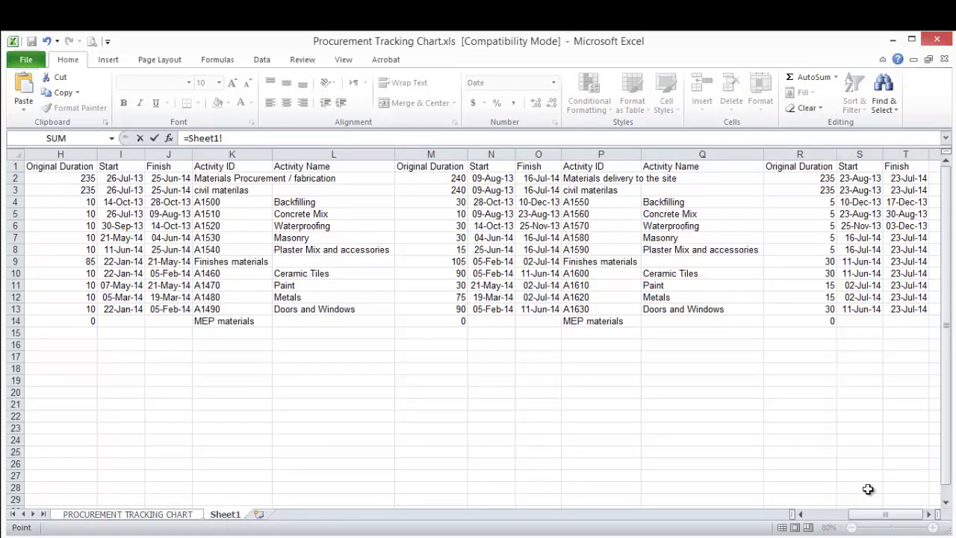
left_click(885, 514)
left_click(914, 206)
key("Return")
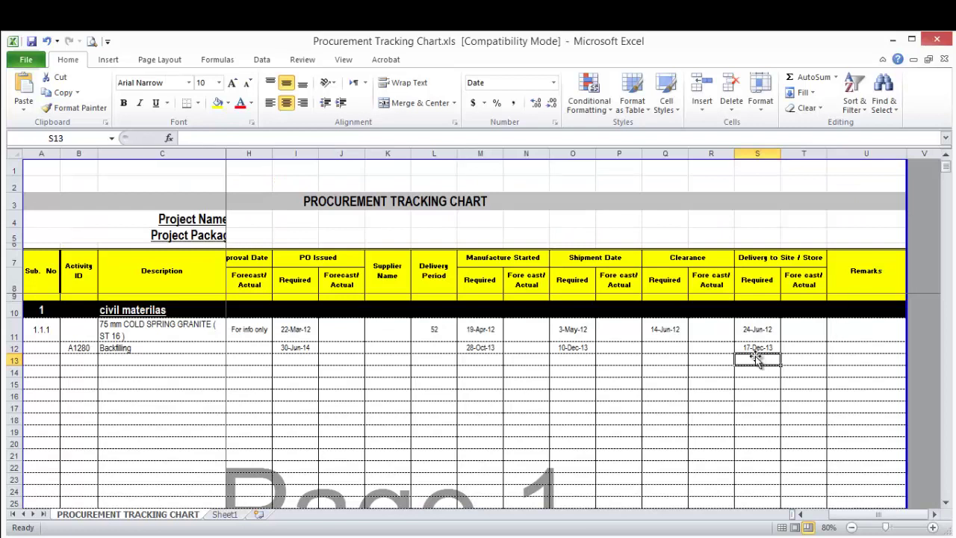
Step: Calculate the required Clearance date in Q12 as seven days before delivery with the formula =S12-7
left_click(664, 347)
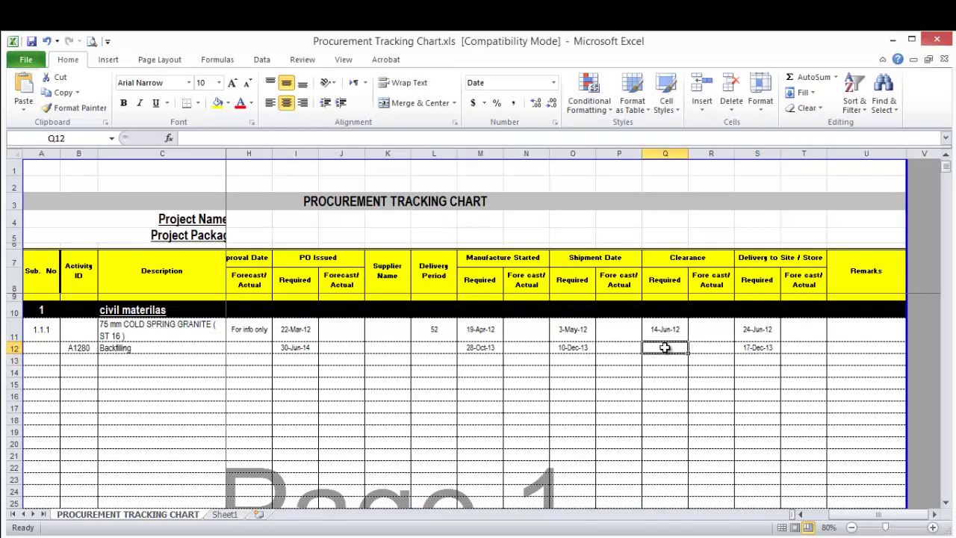
type("=")
left_click(756, 347)
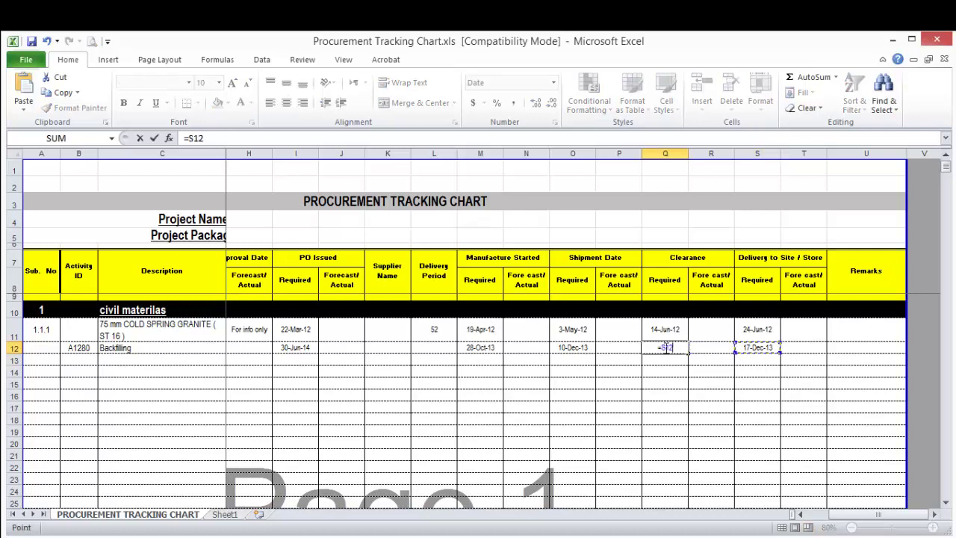
type("-7")
key("Return")
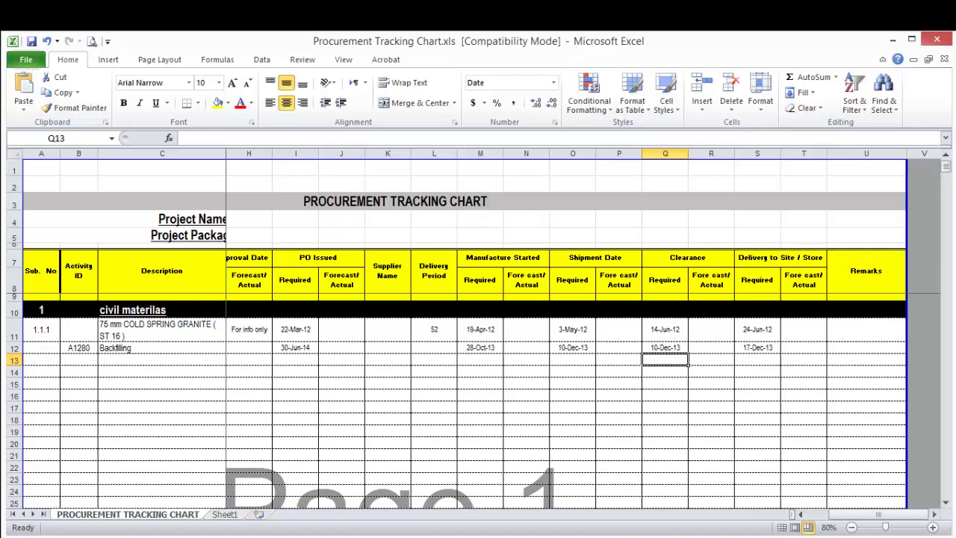
Step: Copy the Delivery Period formula from L11 down to L12 so the backfilling row uses =S12-O12
double_click(441, 329)
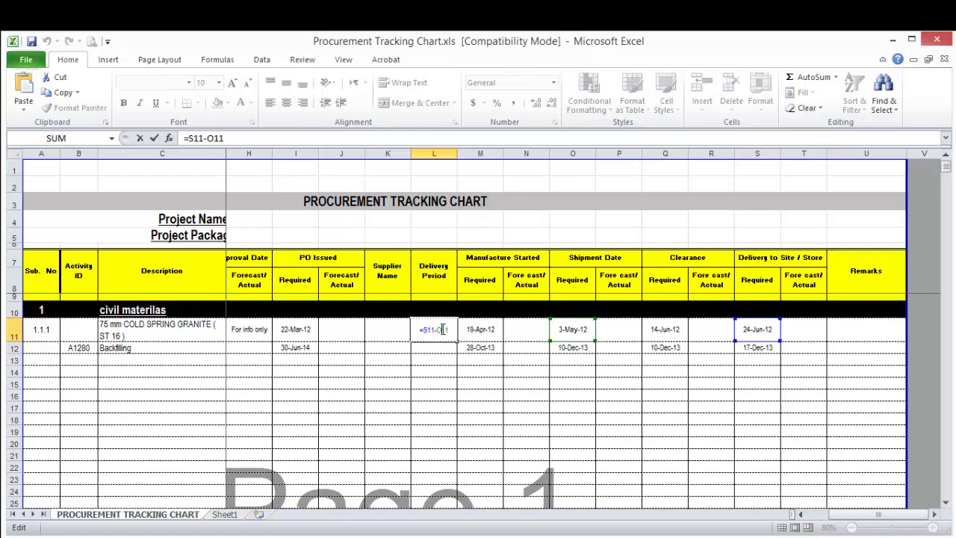
key("Escape")
left_click_drag(457, 340, 447, 360)
left_click(444, 348)
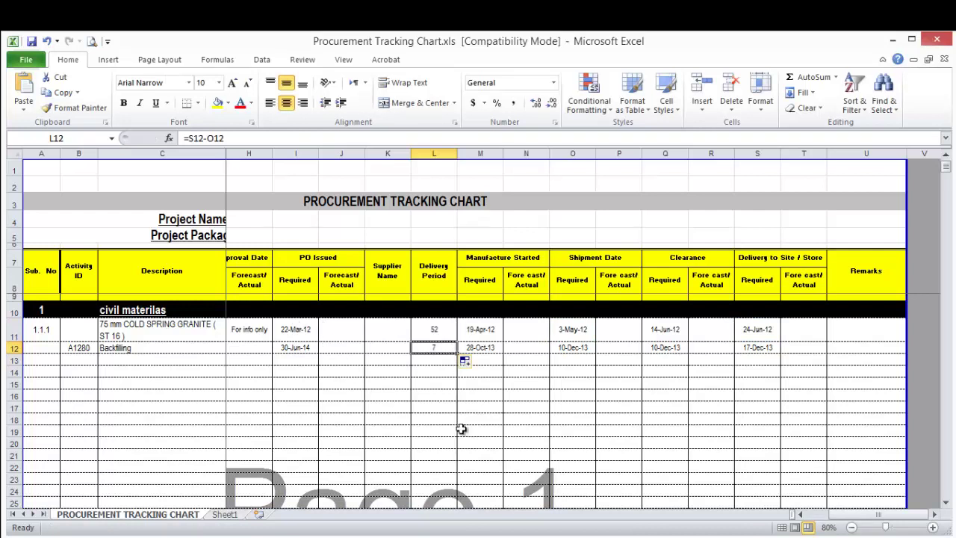
Step: Delete the sample 75 mm COLD SPRING GRANITE row from the civil materials section
left_click_drag(850, 517, 797, 516)
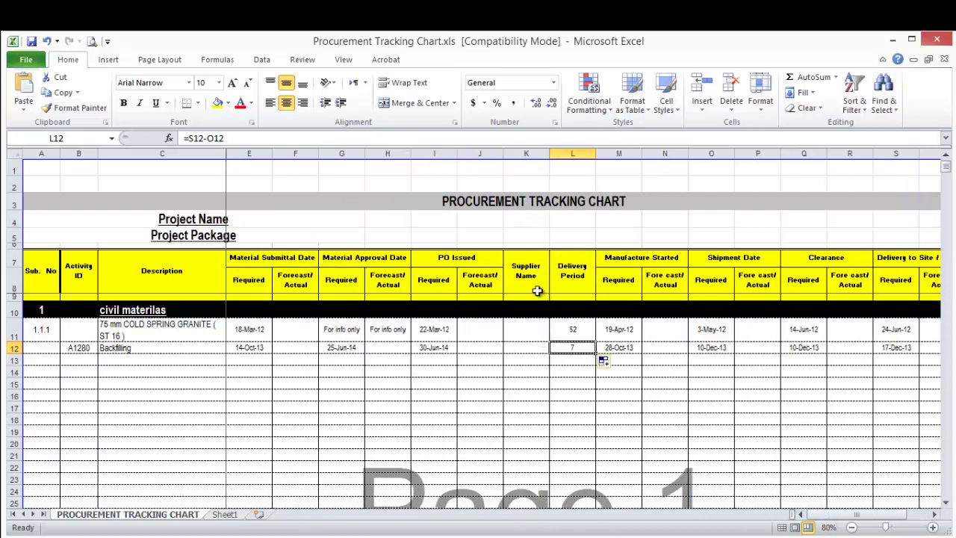
left_click(7, 329)
right_click(11, 331)
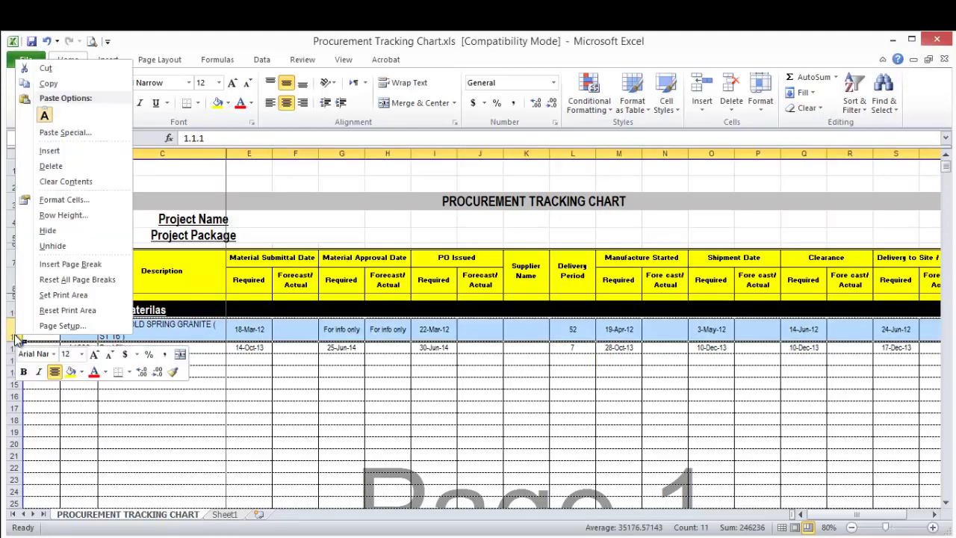
left_click(78, 165)
left_click(177, 396)
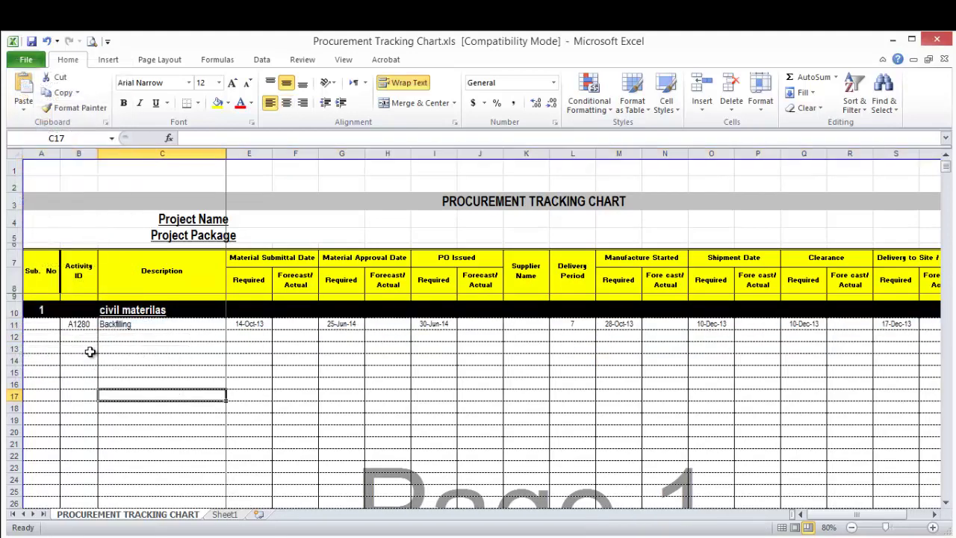
Step: Fill the backfilling row's linked formulas from B11:S11 down through row 25
left_click(82, 324)
left_click_drag(111, 324, 735, 494)
scroll(858, 516, "left", 3)
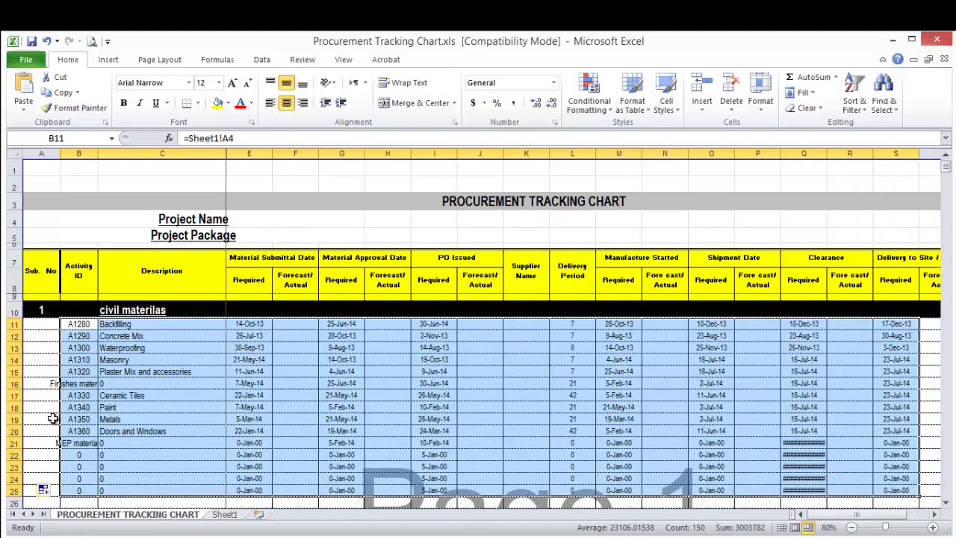
Step: Delete the surplus filled rows 21 to 25, starting at the MEP materials row
scroll(146, 400, "down", 1)
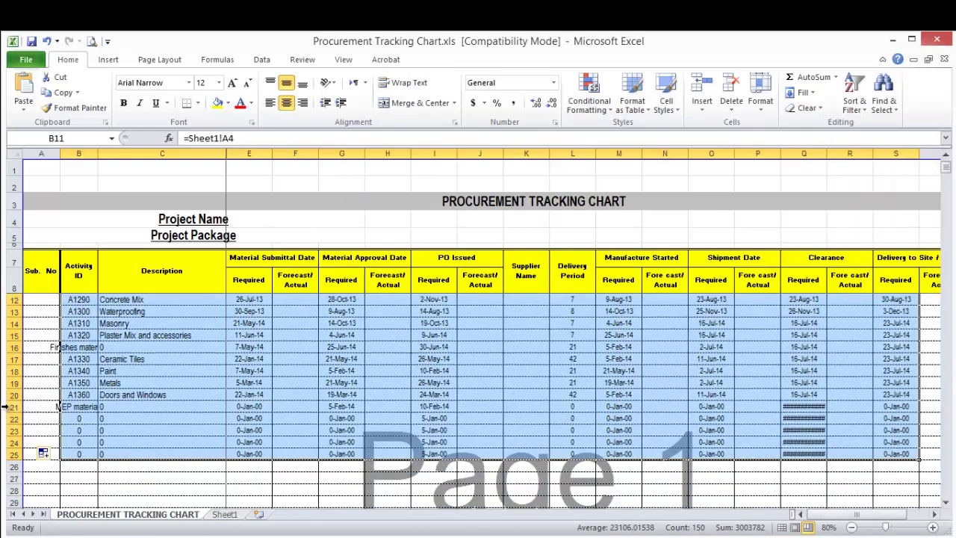
left_click_drag(5, 408, 7, 457)
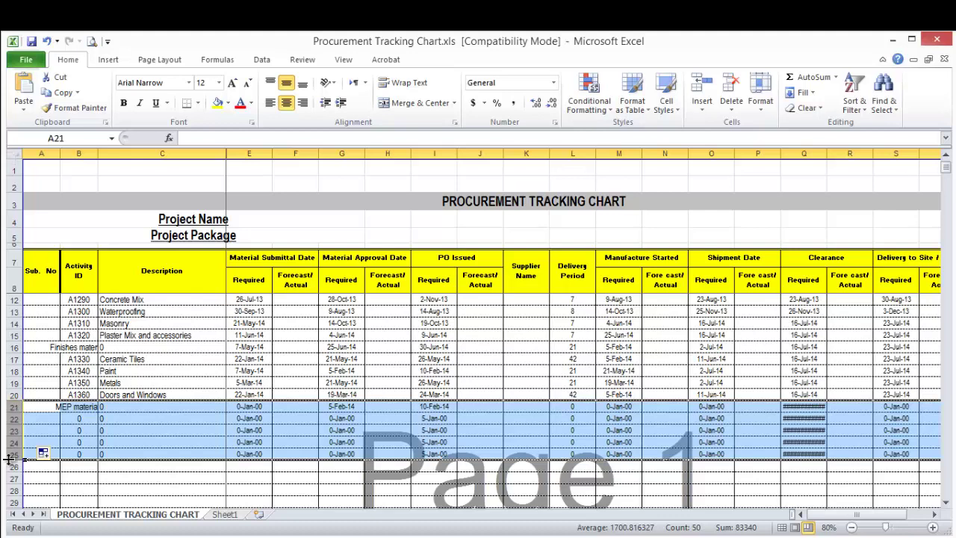
right_click(11, 453)
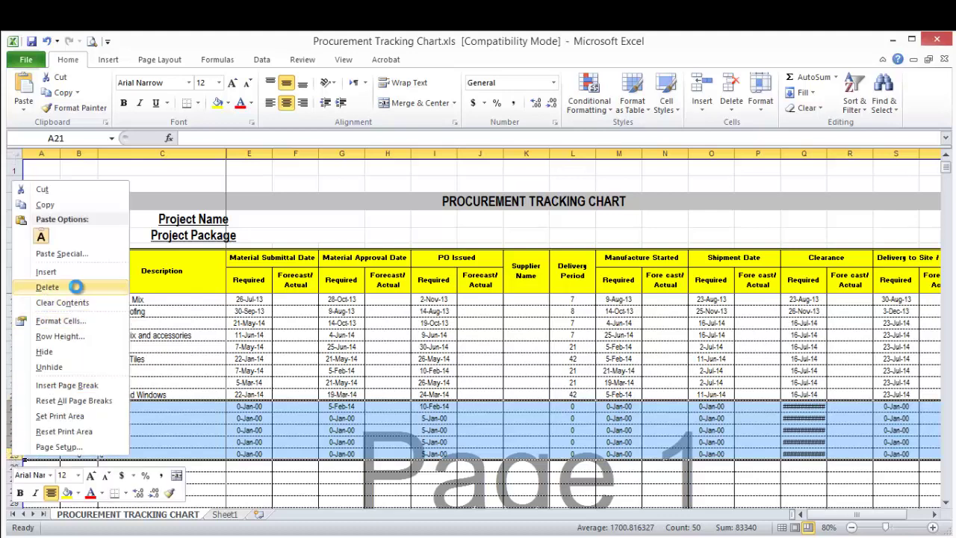
left_click(77, 287)
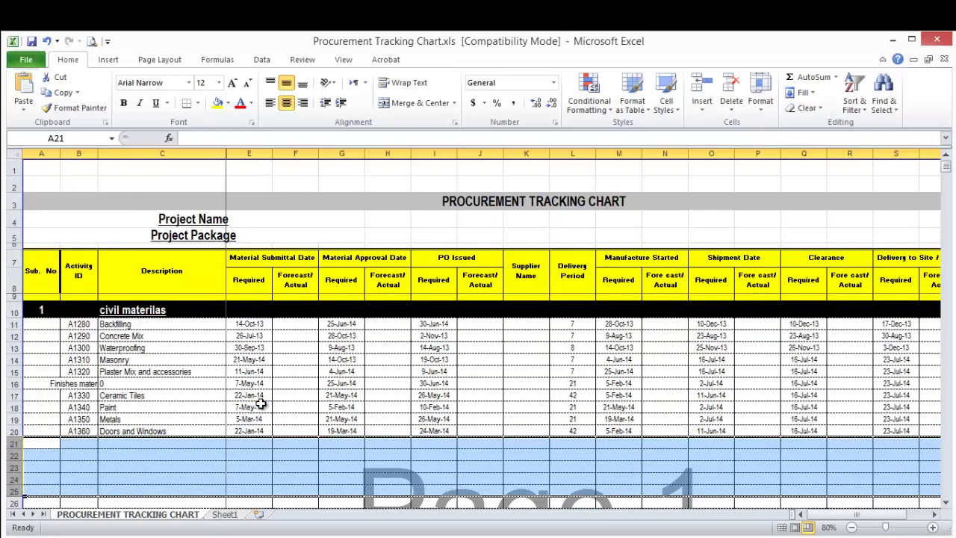
Step: Copy the black section-heading format of row 10 onto the Finishes materials row 16 with Format Painter
left_click(11, 312)
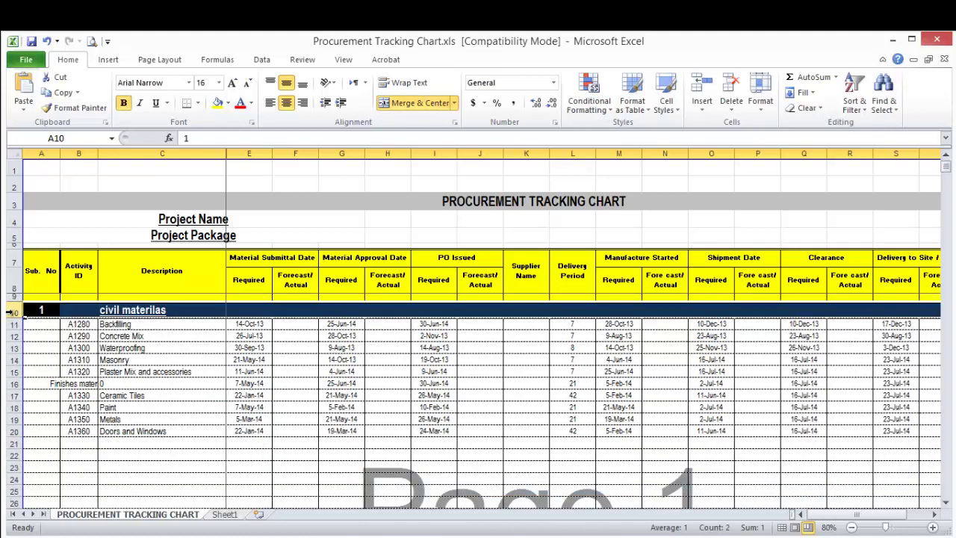
left_click(68, 109)
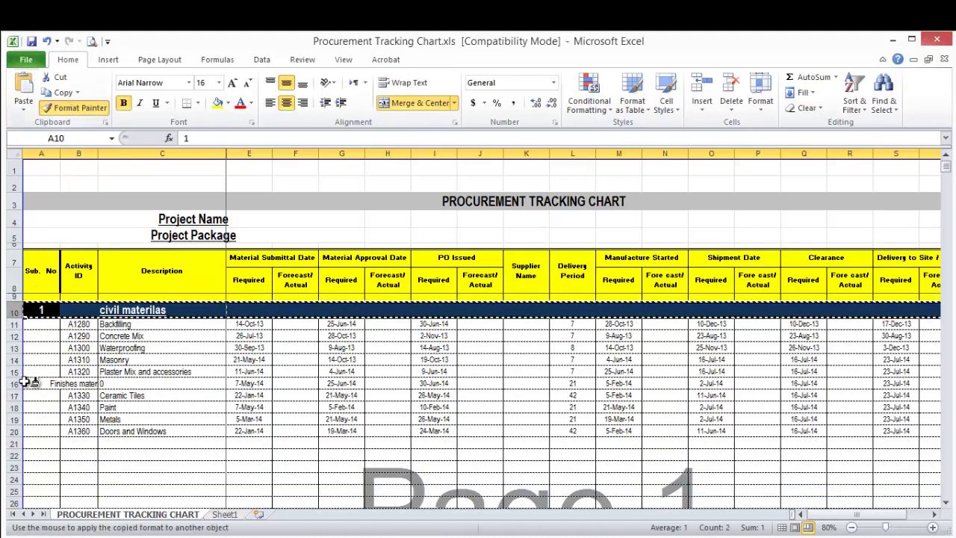
left_click(15, 385)
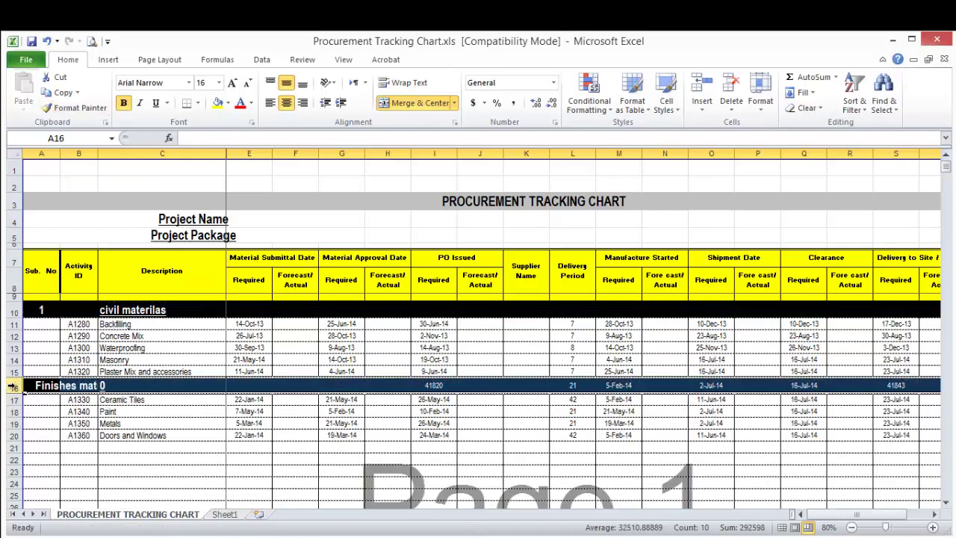
left_click(168, 438)
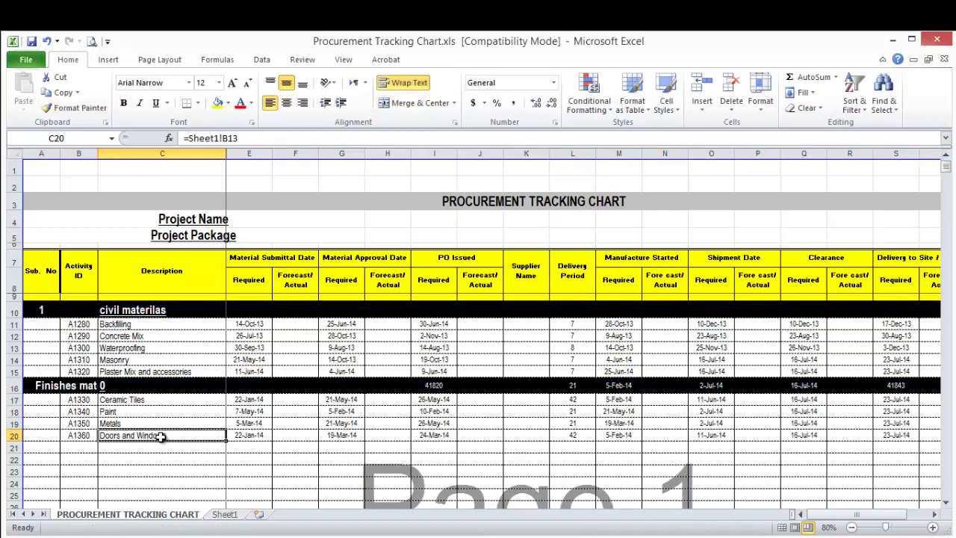
Step: Try to copy the Finishes materials heading from B16 and paste it into the merged cell C16
left_click(54, 385)
left_click(127, 385)
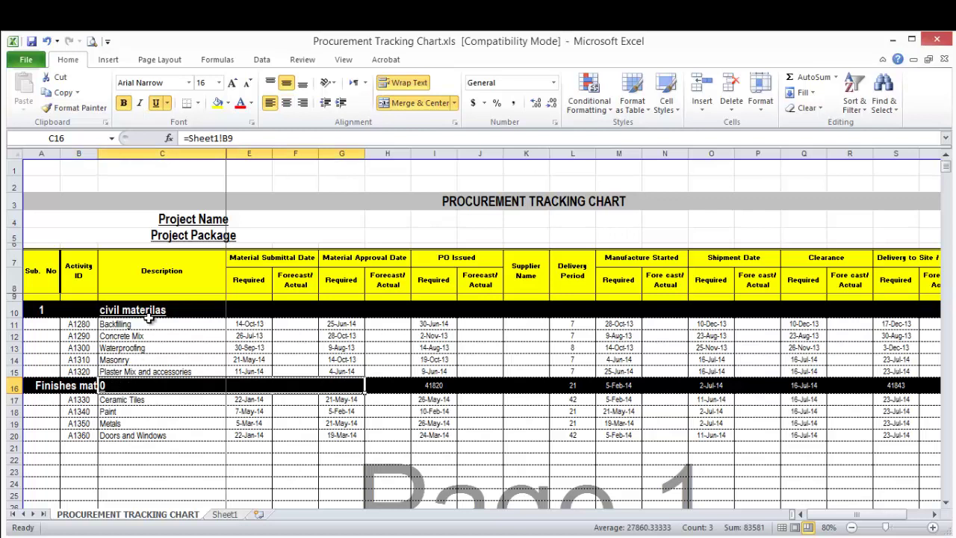
left_click(51, 387)
left_click(72, 387)
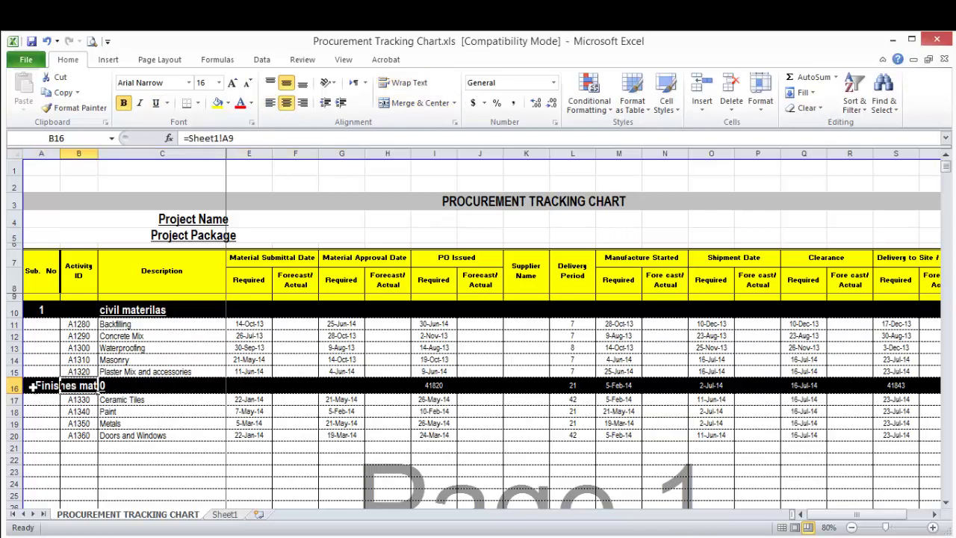
right_click(76, 386)
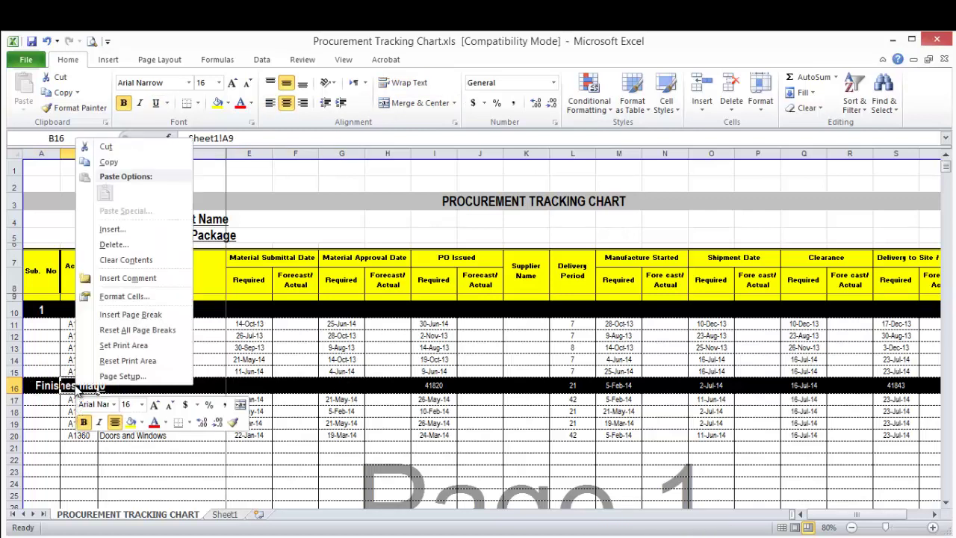
left_click(123, 162)
left_click(104, 386)
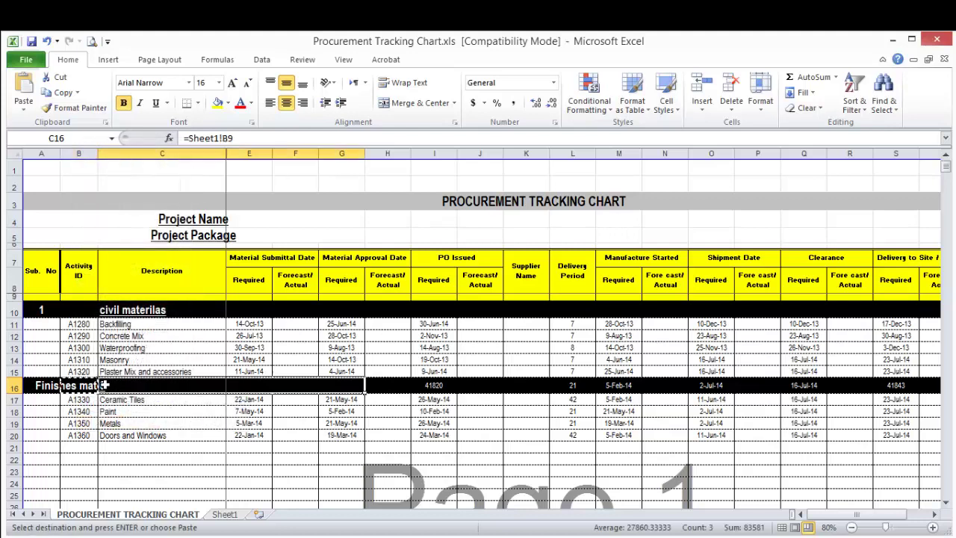
right_click(108, 385)
left_click(156, 193)
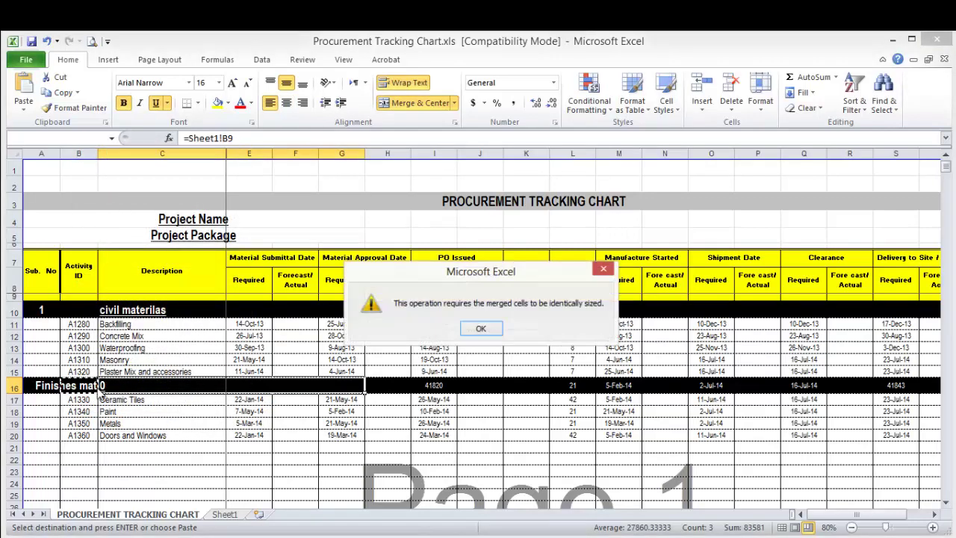
left_click(480, 329)
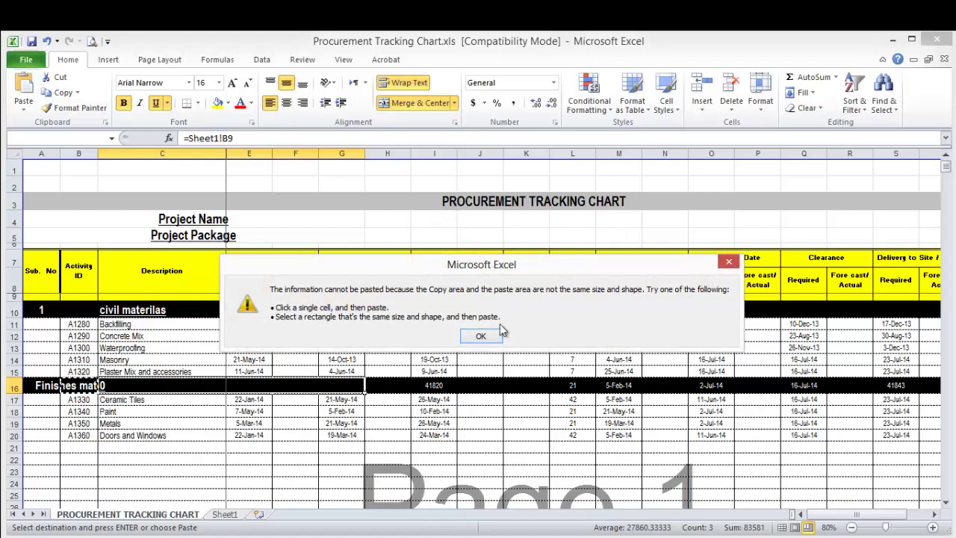
left_click(480, 335)
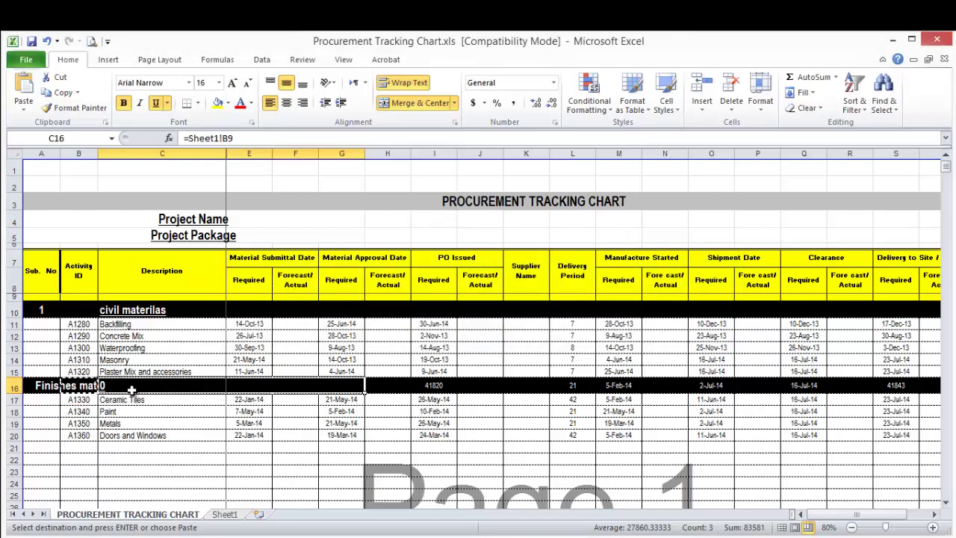
Step: Unmerge the heading cells C16:G16 in the Finishes materials row
left_click(421, 101)
left_click(463, 341)
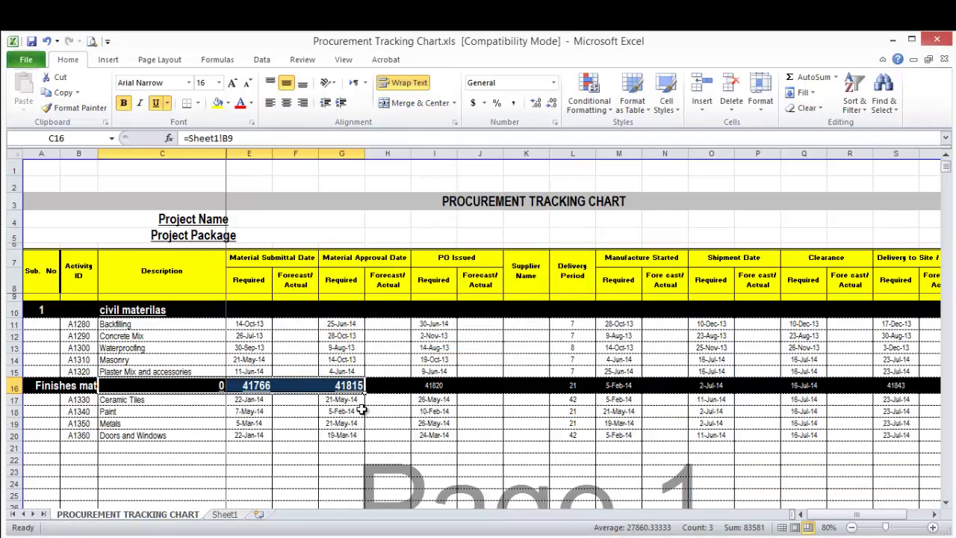
left_click(321, 484)
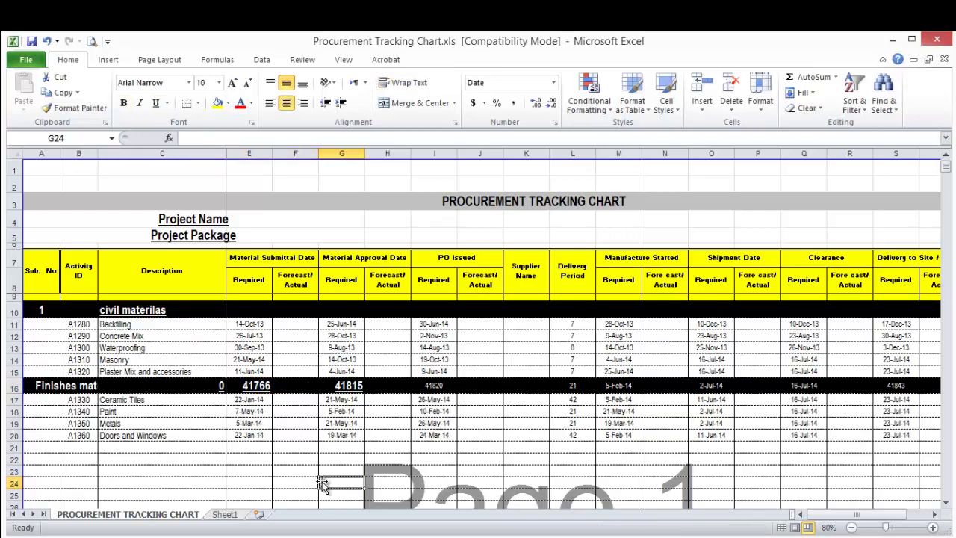
Step: Clear the linked values from C16 through the Remarks column U16 in the Finishes materials heading row
left_click_drag(187, 386, 818, 382)
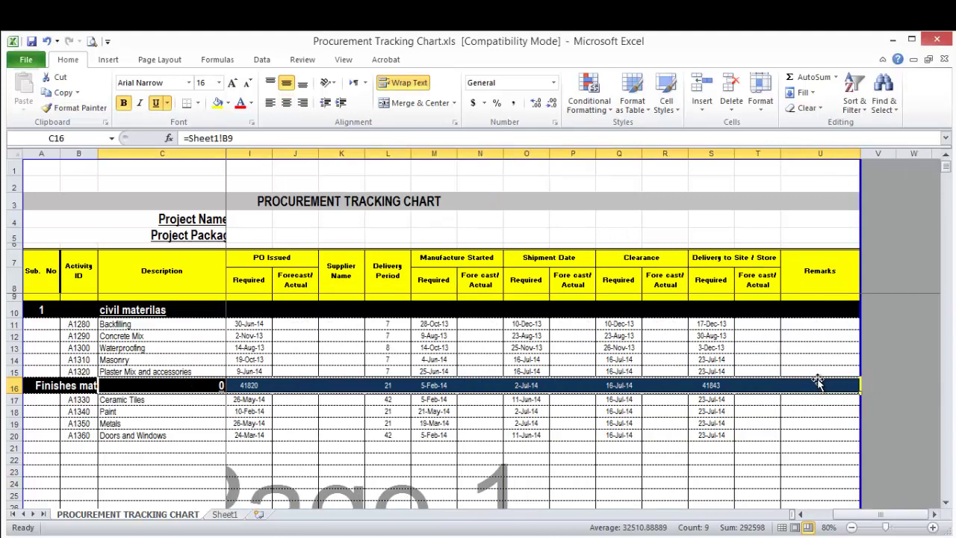
key("Delete")
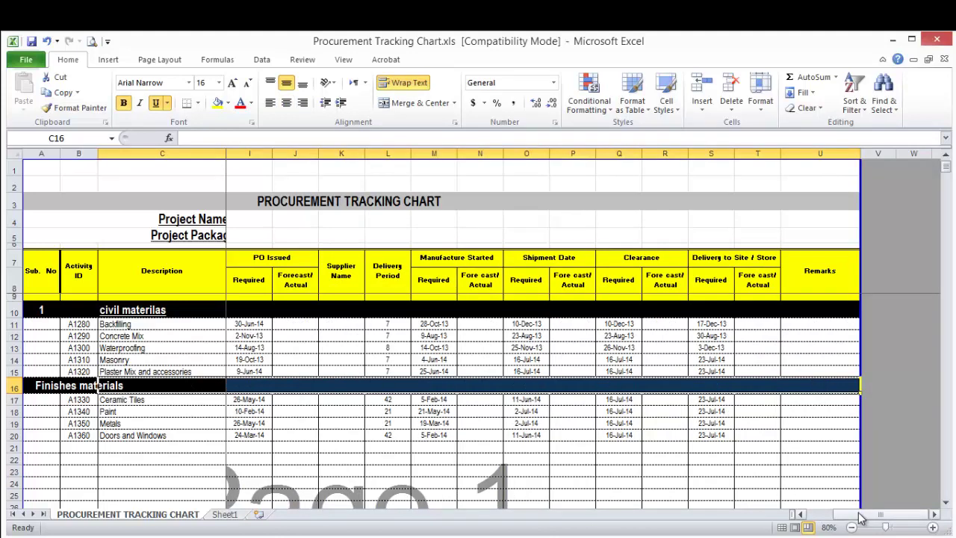
left_click(799, 514)
left_click(190, 455)
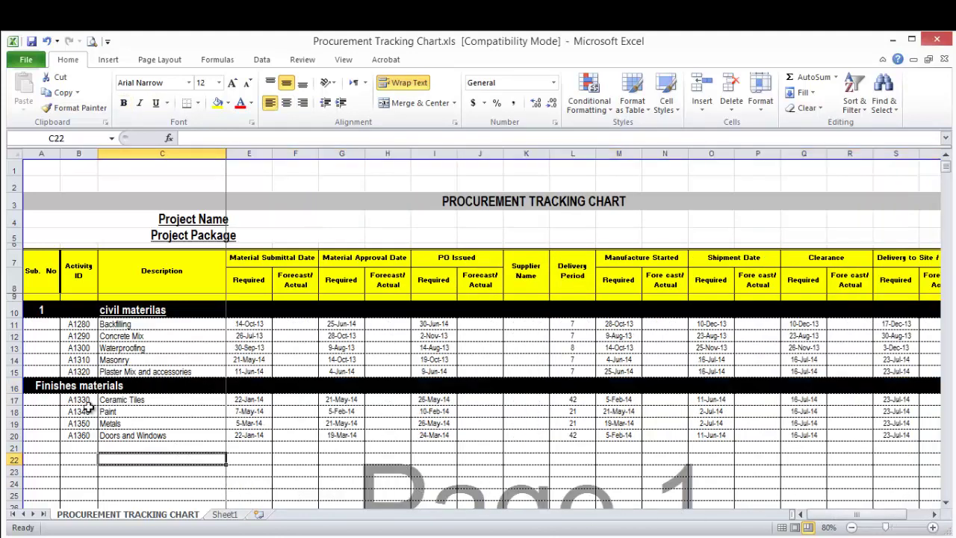
Step: Copy the Finishes materials heading from B16 into C16 as a value only, and clear B16
left_click(54, 388)
left_click(86, 388)
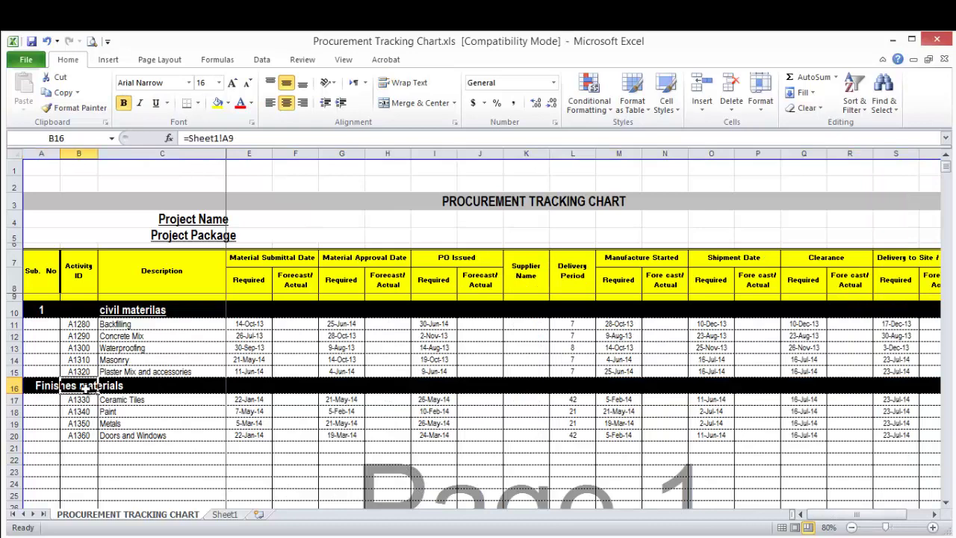
right_click(86, 388)
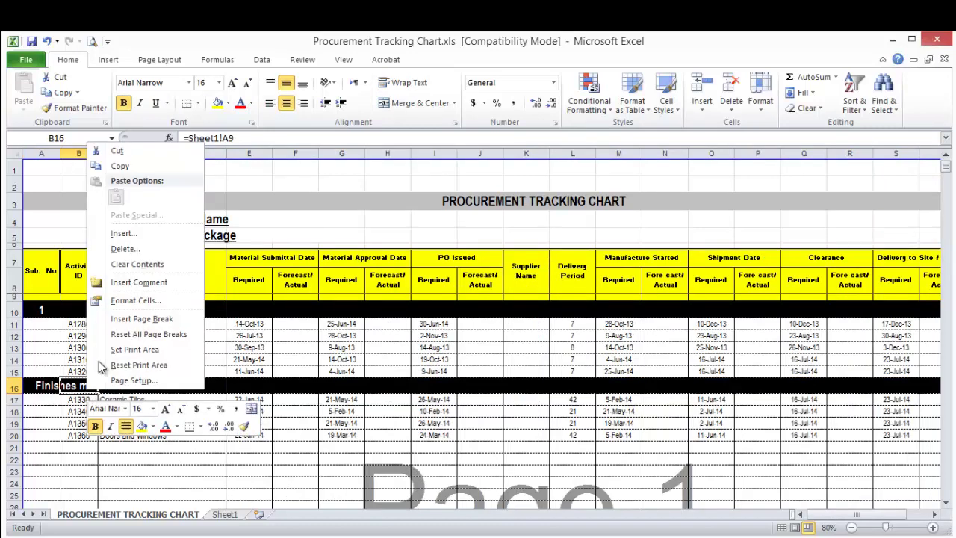
left_click(142, 162)
left_click(147, 386)
right_click(147, 386)
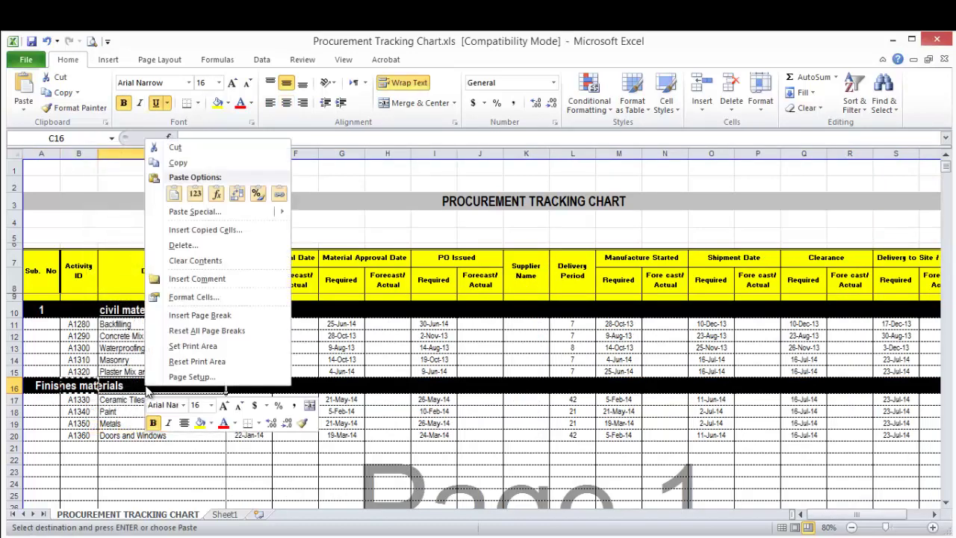
left_click(195, 194)
left_click(71, 385)
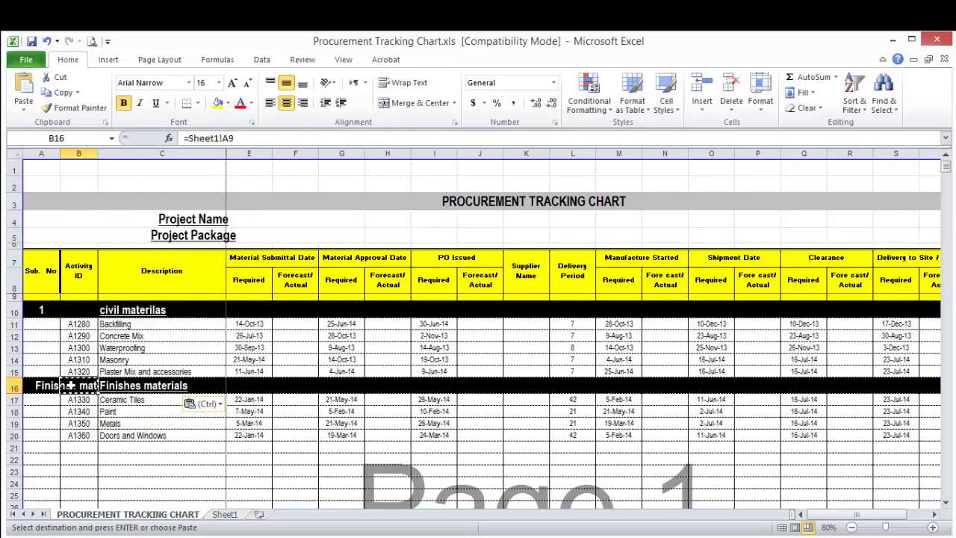
key("Delete")
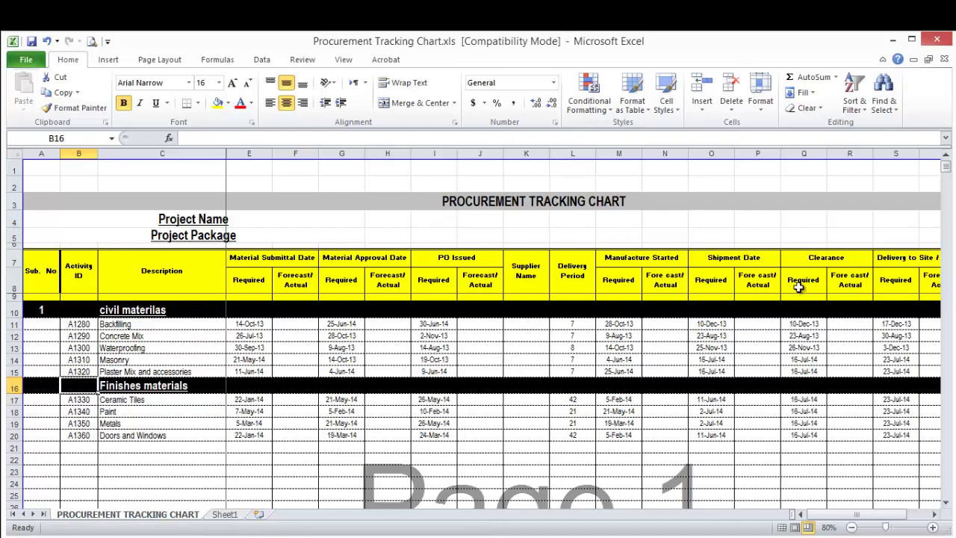
scroll(815, 344, "down", 1)
scroll(809, 413, "up", 1)
left_click(204, 449)
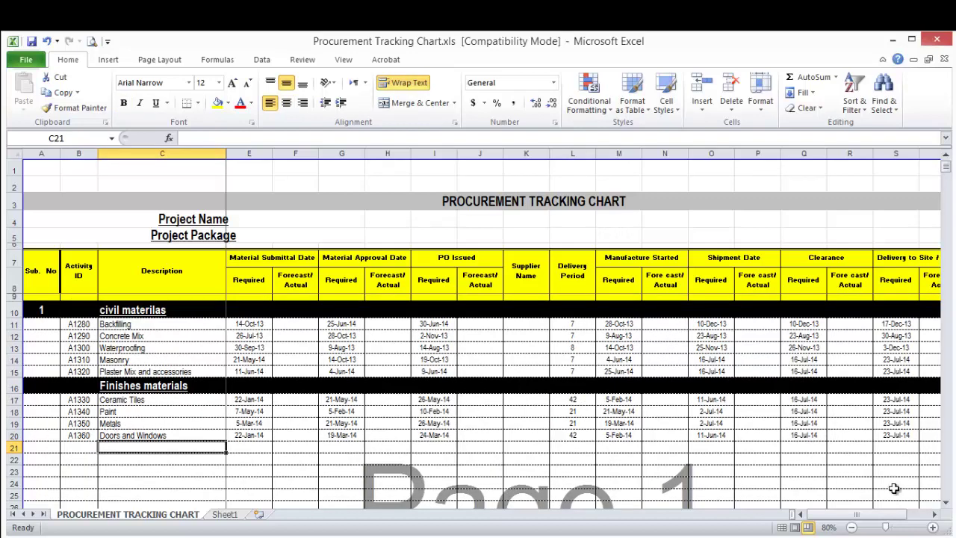
mouse_move(852, 519)
left_mouse_down()
mouse_move(885, 512)
mouse_move(859, 513)
left_mouse_up()
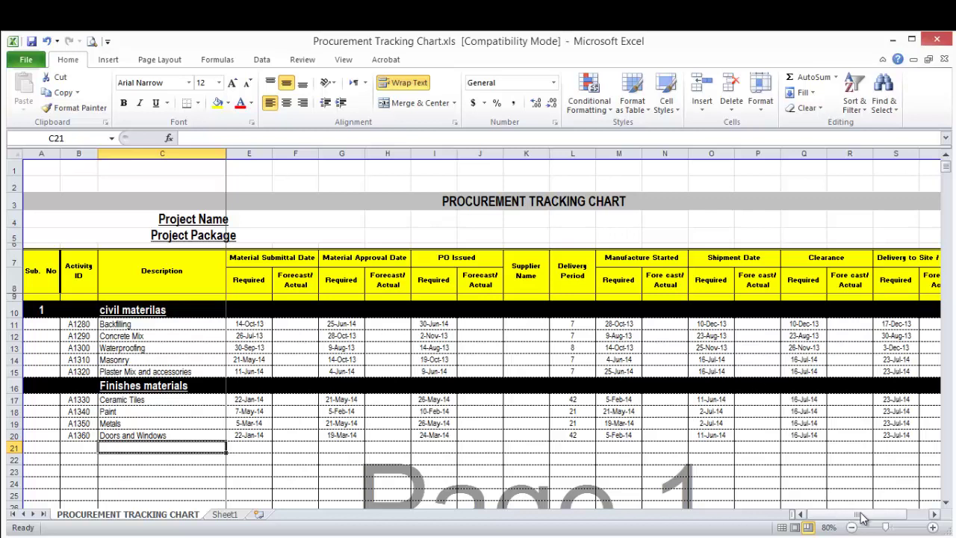
mouse_move(803, 514)
left_mouse_down()
mouse_move(816, 515)
mouse_move(802, 516)
left_mouse_up()
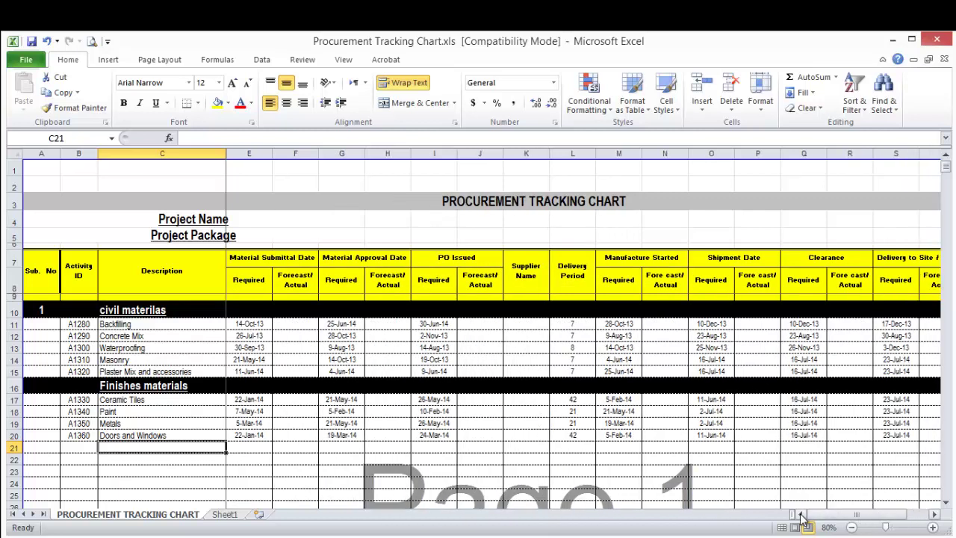